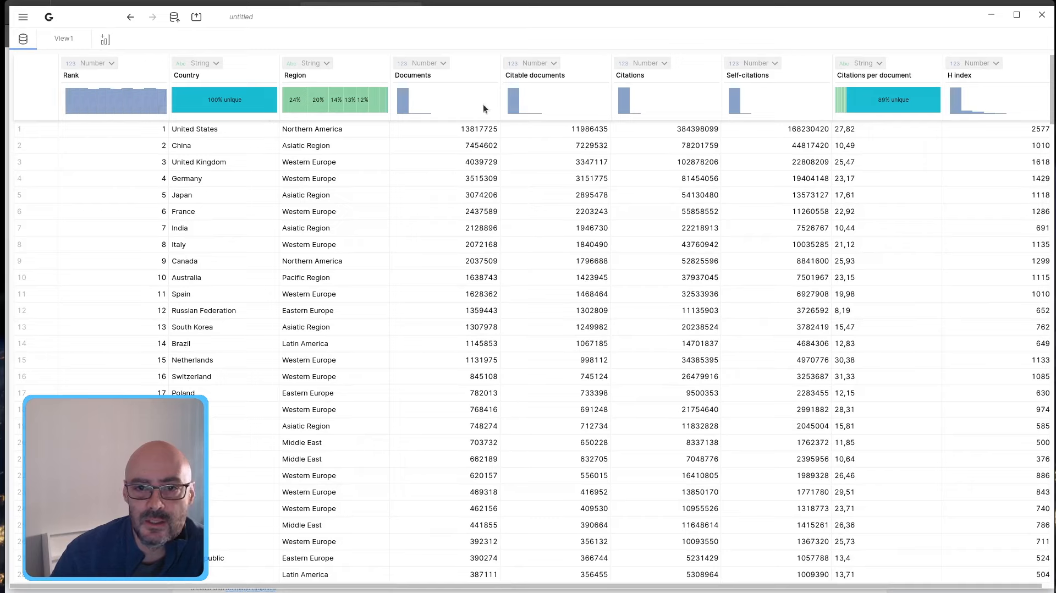
Build a bar chart in View1 with Documents on the X-axis and graphica.com.frequency on the Y-axis.
mouse_move(209, 108)
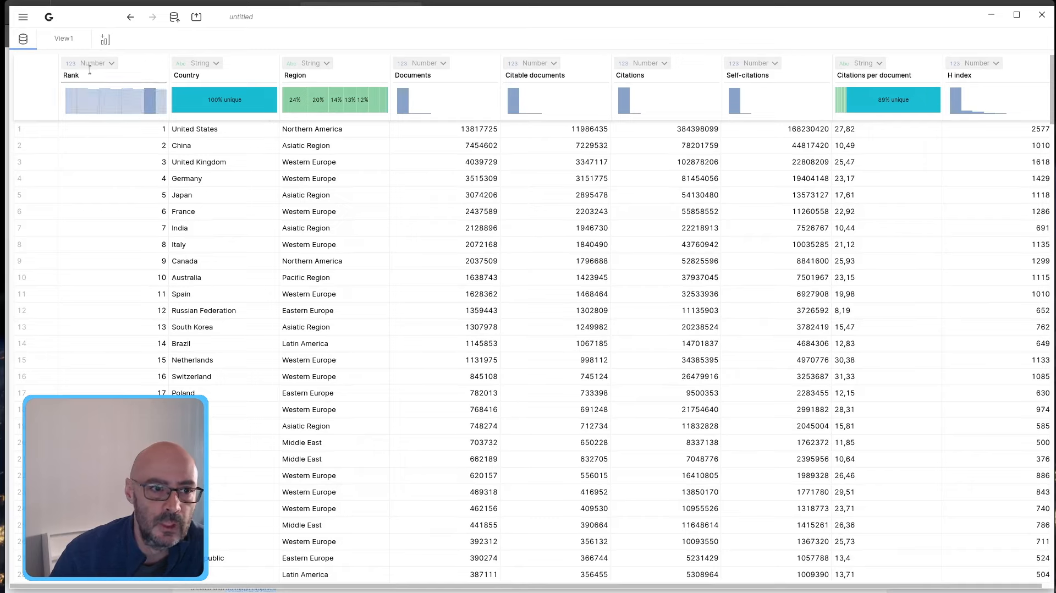
left_click(78, 38)
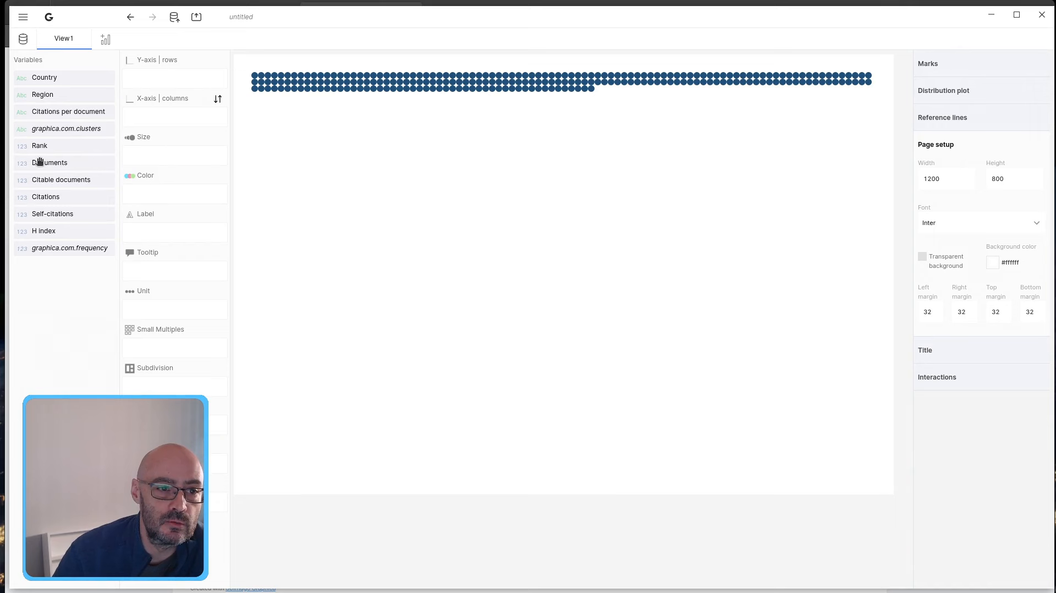
left_click_drag(40, 163, 159, 108)
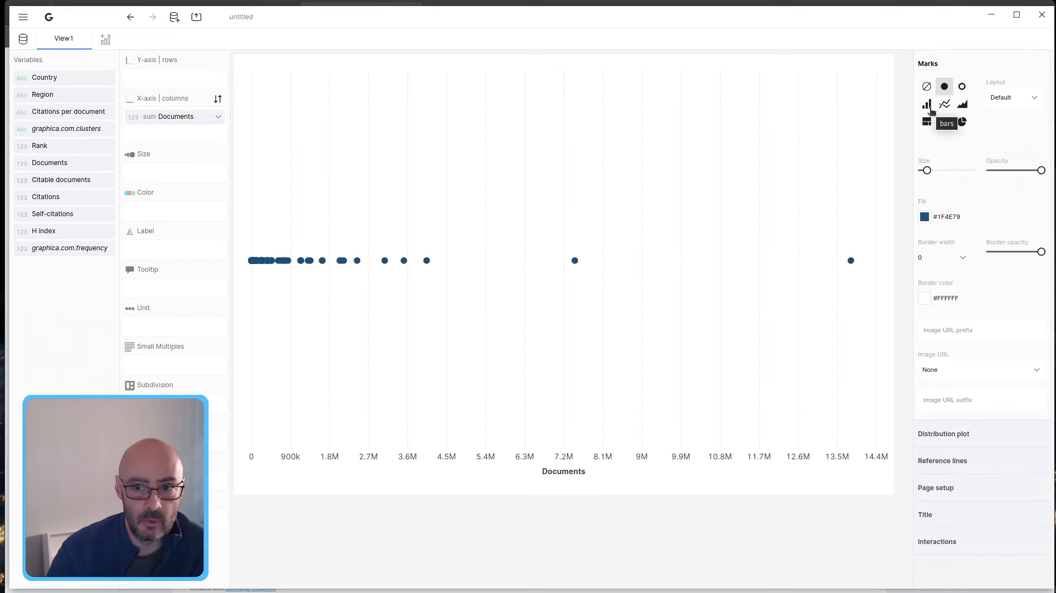
left_click(929, 108)
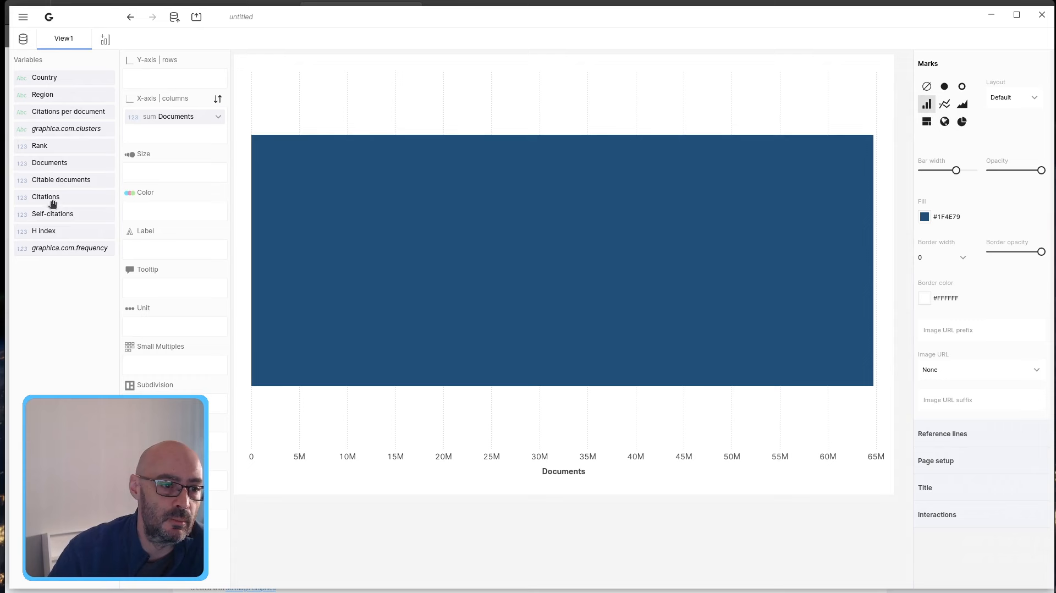
left_click_drag(57, 247, 175, 77)
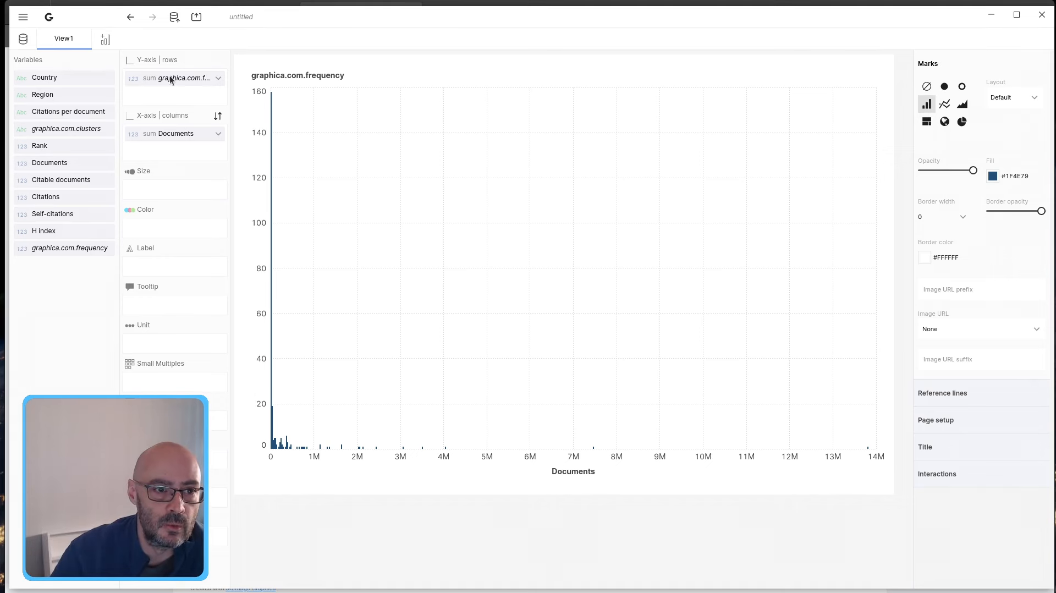
Try a log-10 scale for the Y-axis frequency variable and restore the linear scale.
left_click(149, 77)
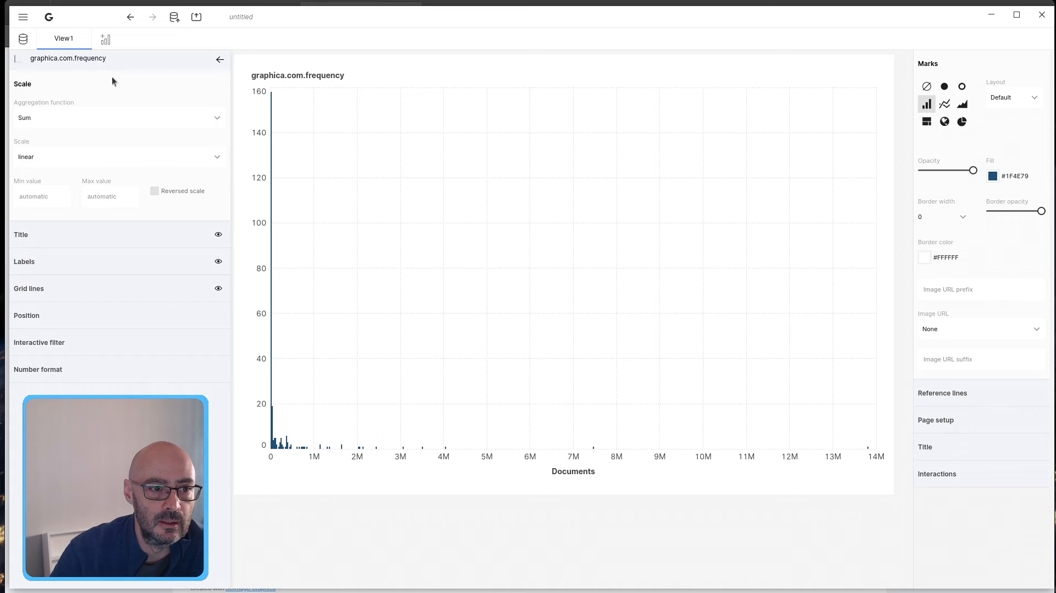
left_click(62, 115)
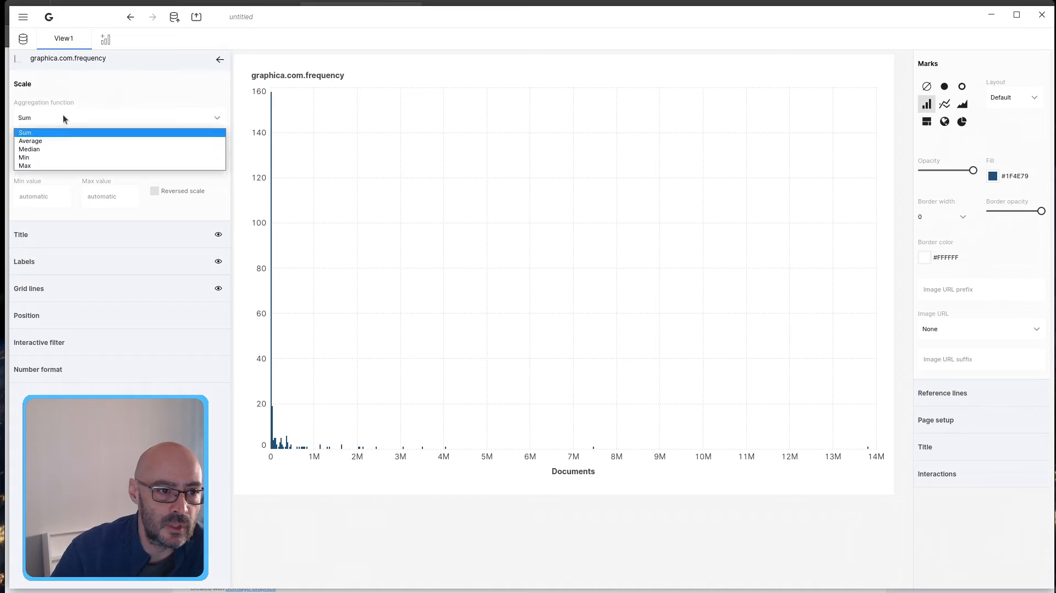
left_click(63, 114)
left_click(57, 156)
left_click(58, 180)
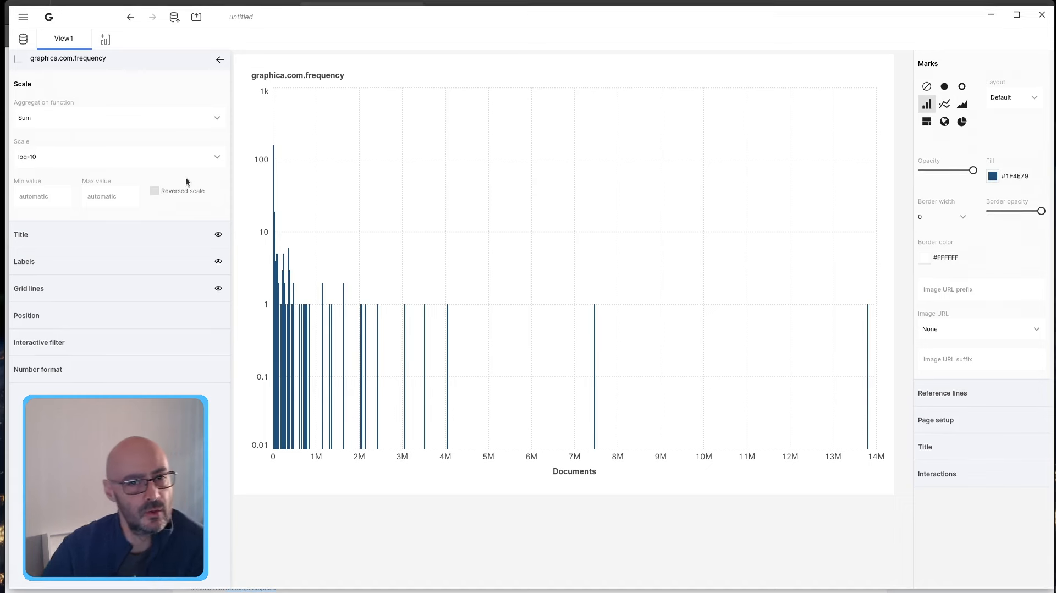
left_click(115, 157)
left_click(114, 173)
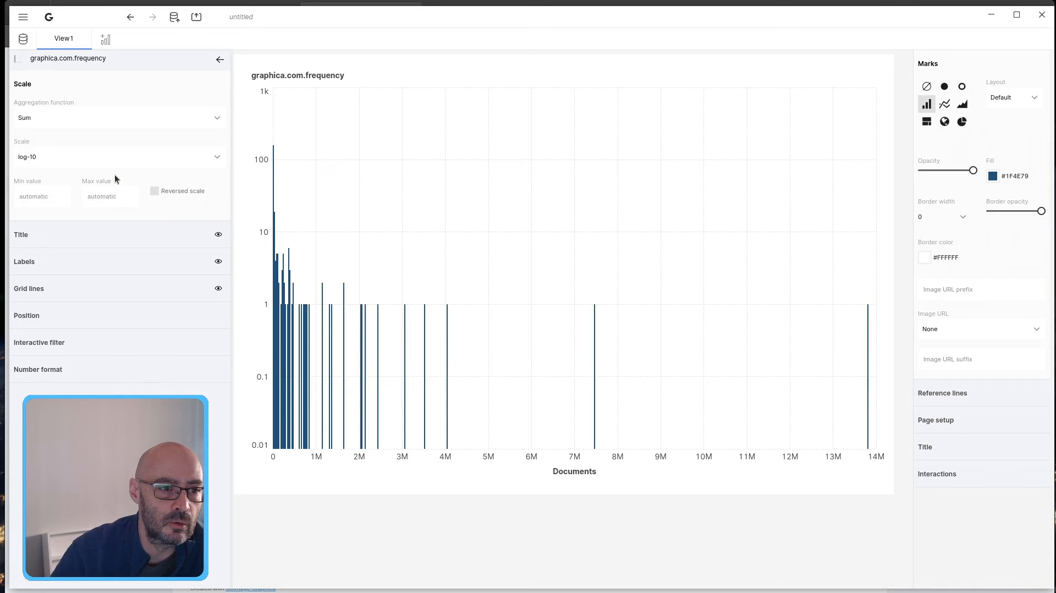
left_click(220, 60)
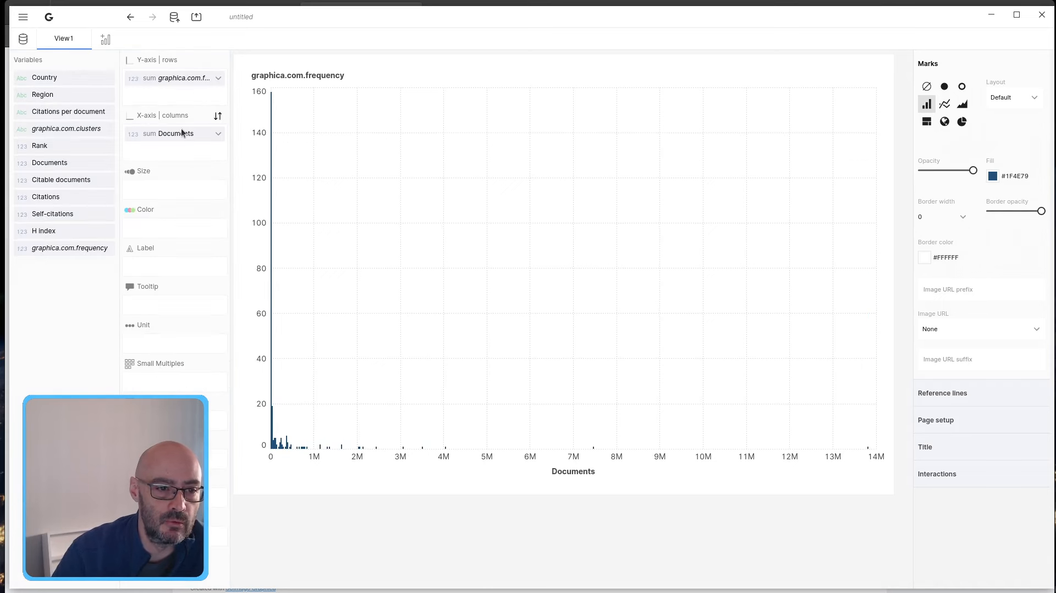
Replace Documents with Citations on the X-axis.
left_click(182, 133)
left_click(220, 60)
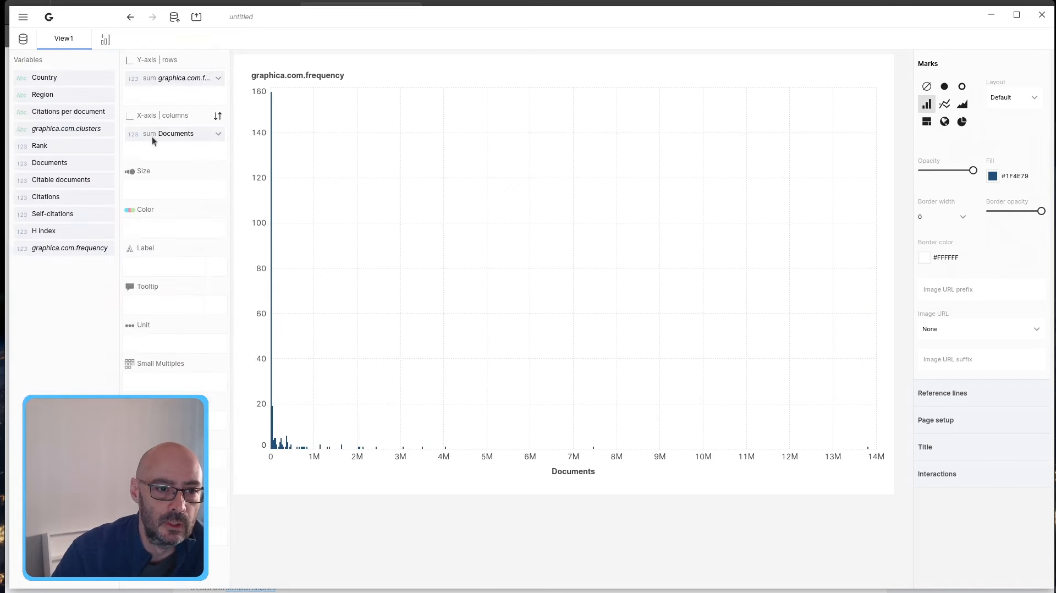
left_click_drag(156, 136, 52, 325)
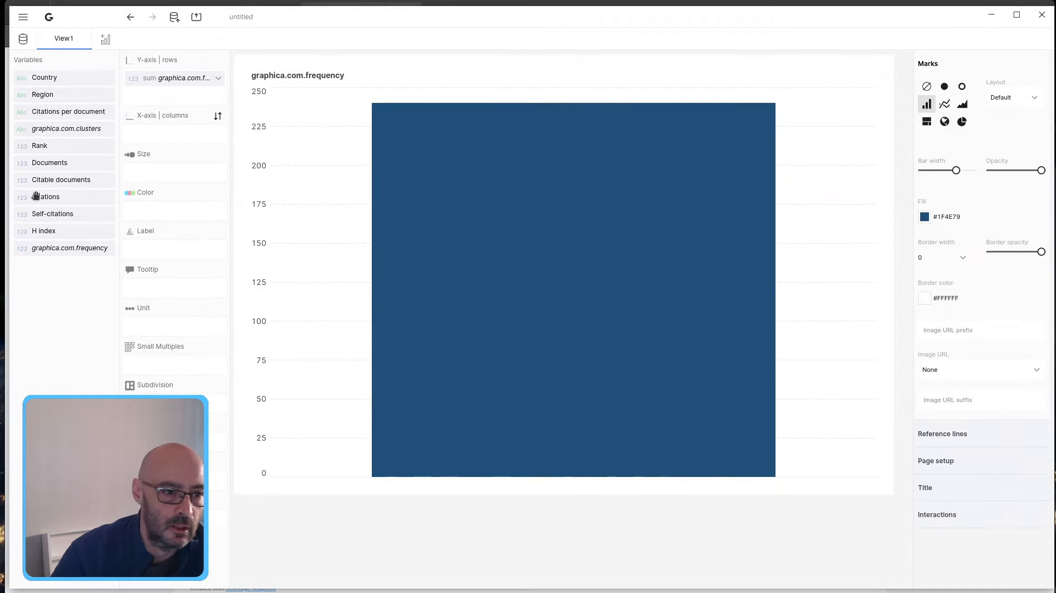
left_click_drag(38, 195, 157, 132)
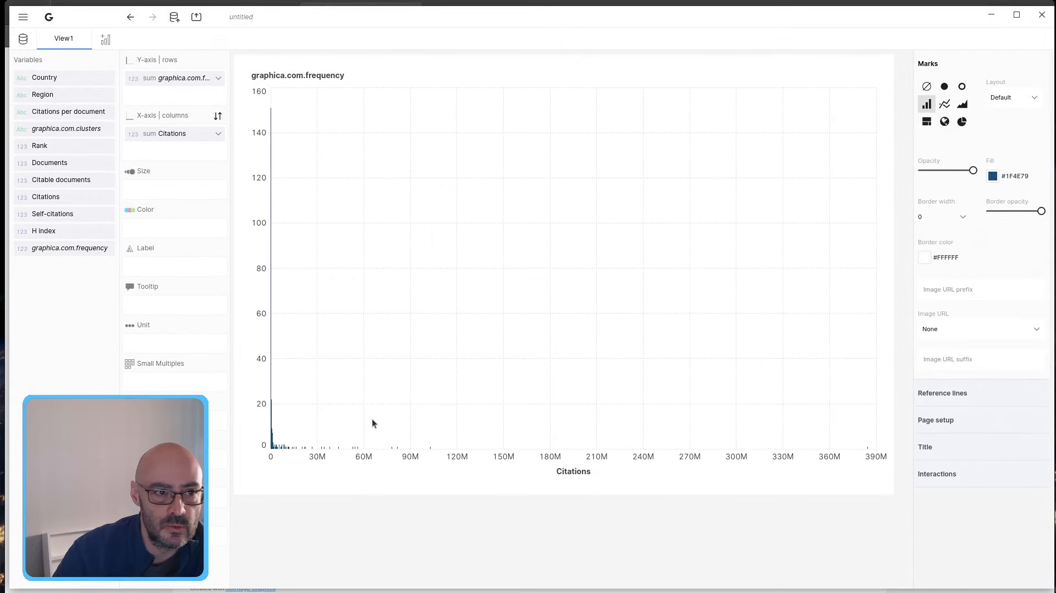
Switch to the browser, check the sample histogram on the catalogue page, and return to SCImago Graphica.
left_click(555, 2)
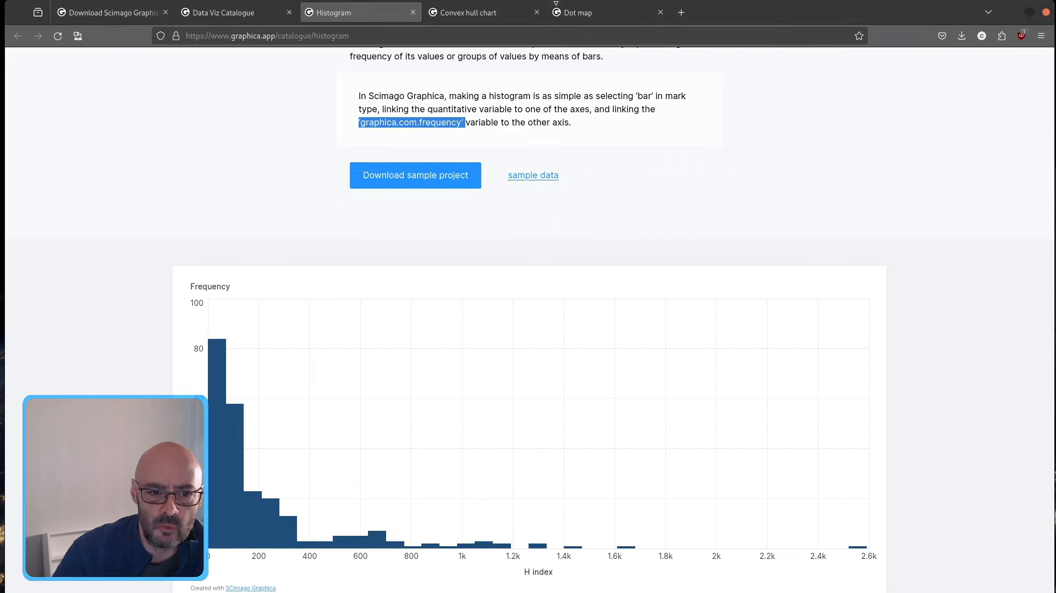
scroll(202, 349, "down", 1)
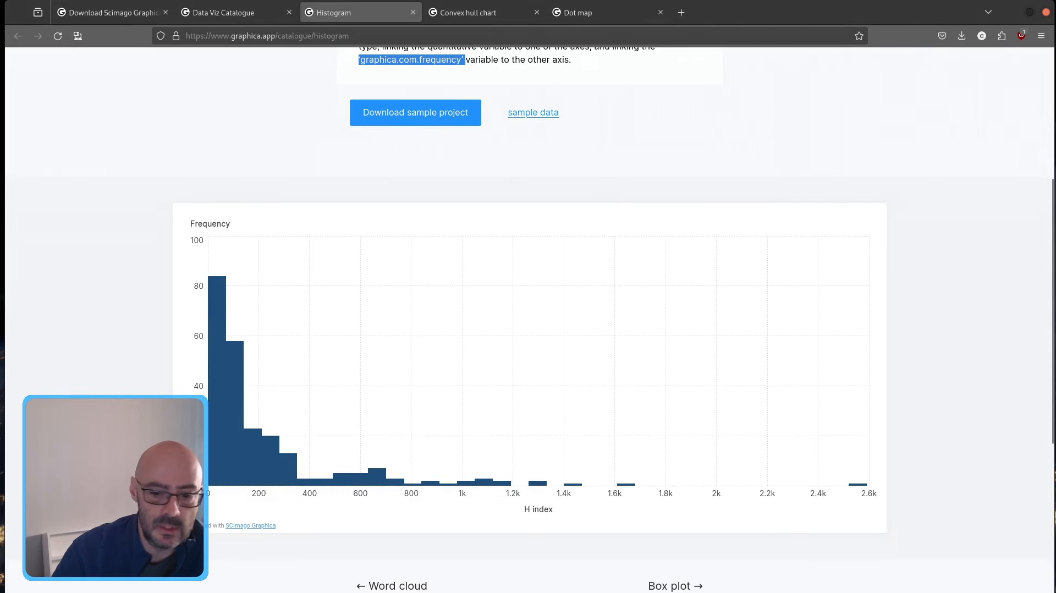
key("alt+Tab")
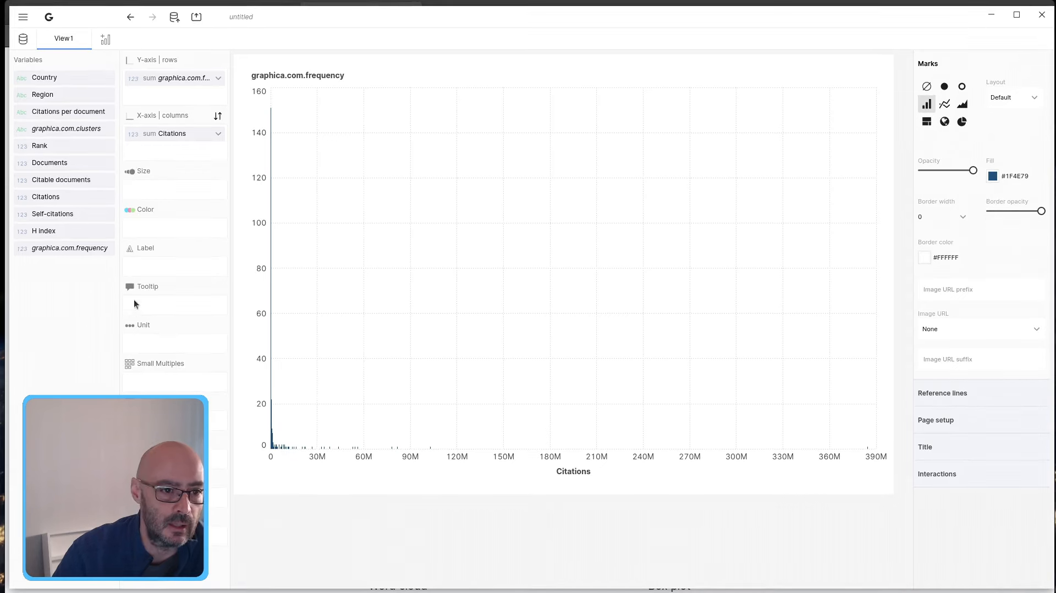
Replace Citations with H index on the X-axis and add H index to the tooltip.
left_click_drag(170, 135, 60, 304)
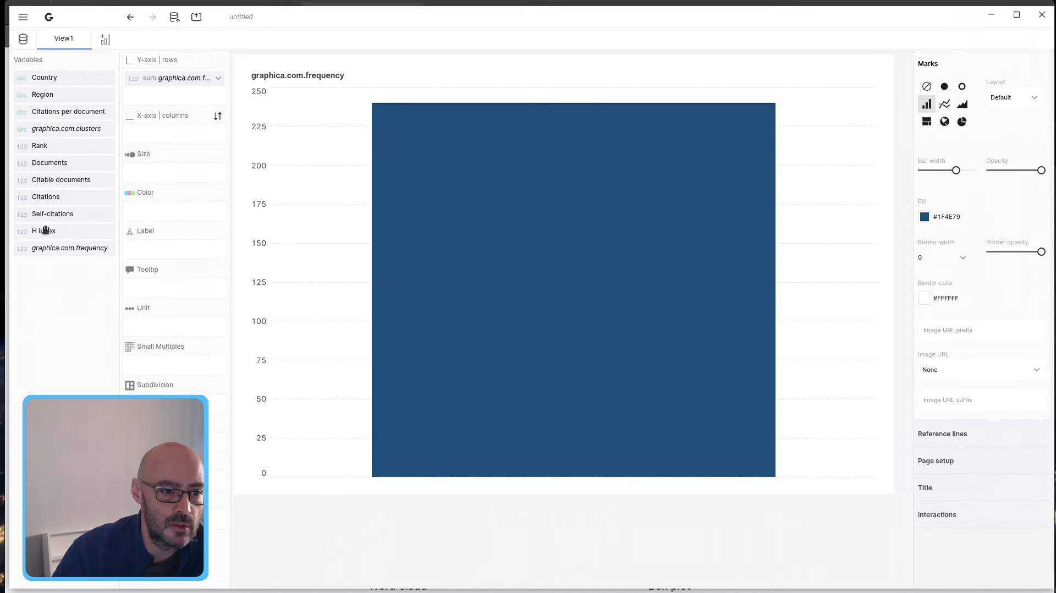
left_click_drag(43, 230, 176, 132)
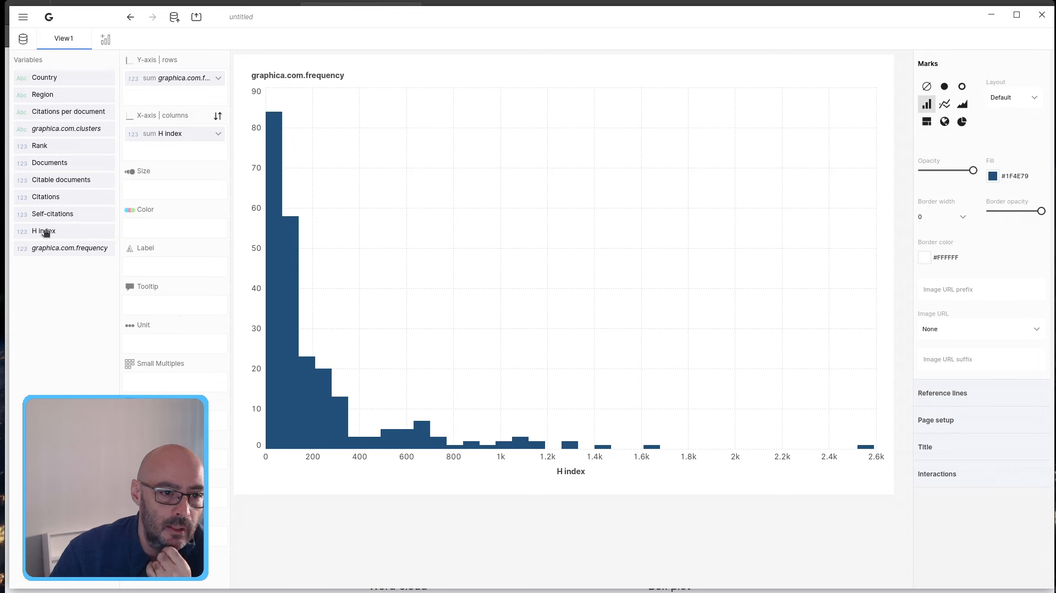
left_click_drag(45, 232, 170, 305)
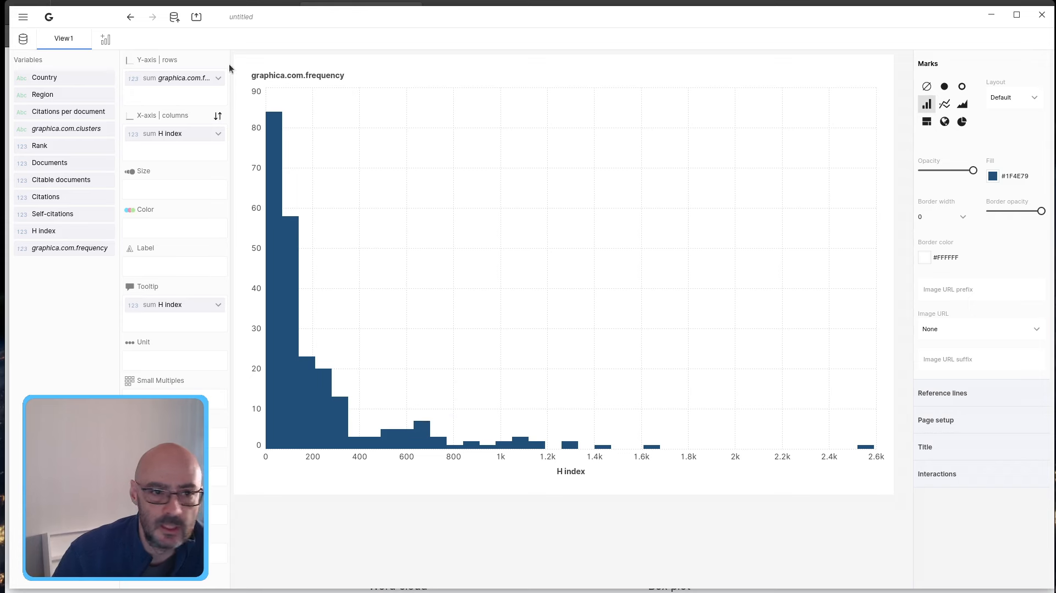
Change the Y-axis grid lines to solid and hide them.
left_click(209, 77)
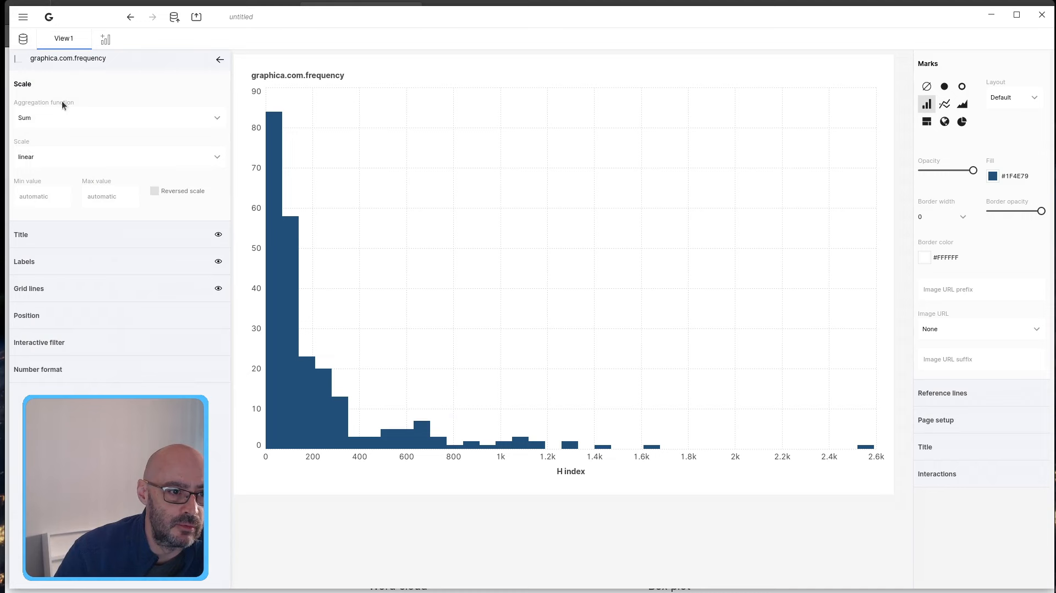
left_click(45, 288)
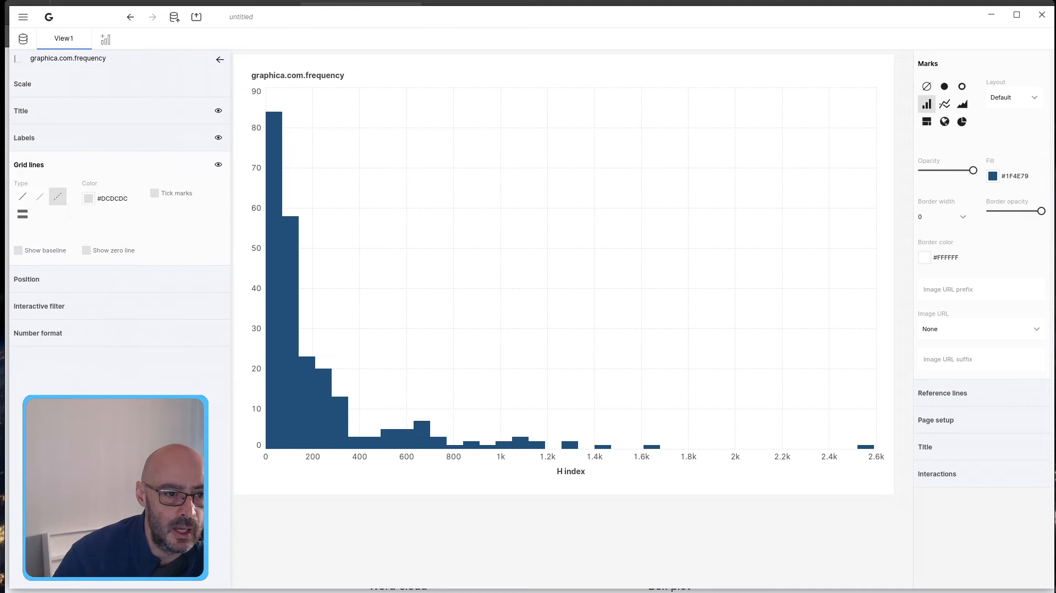
left_click(20, 197)
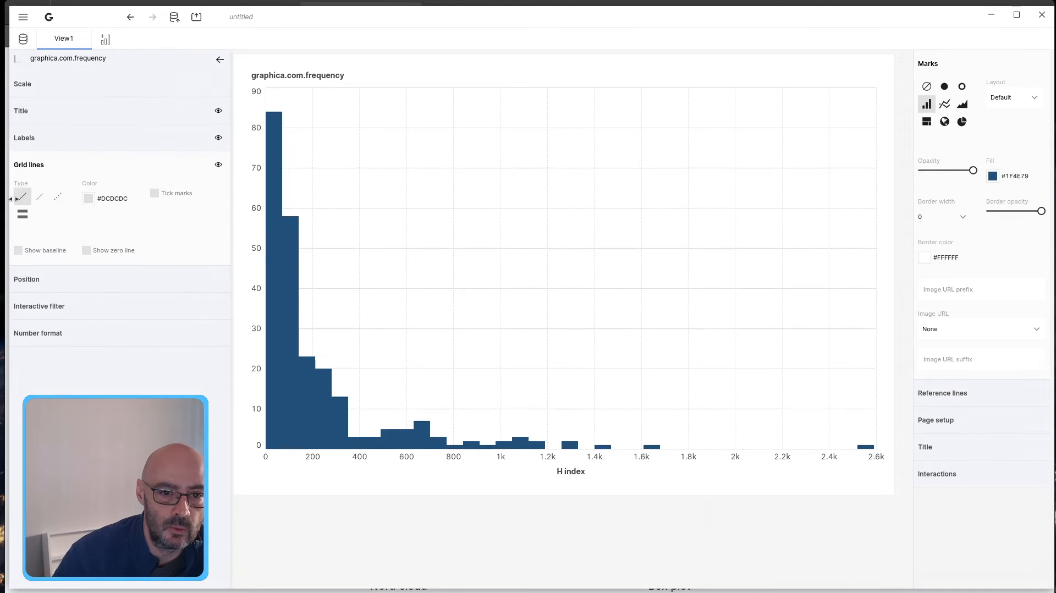
left_click(219, 166)
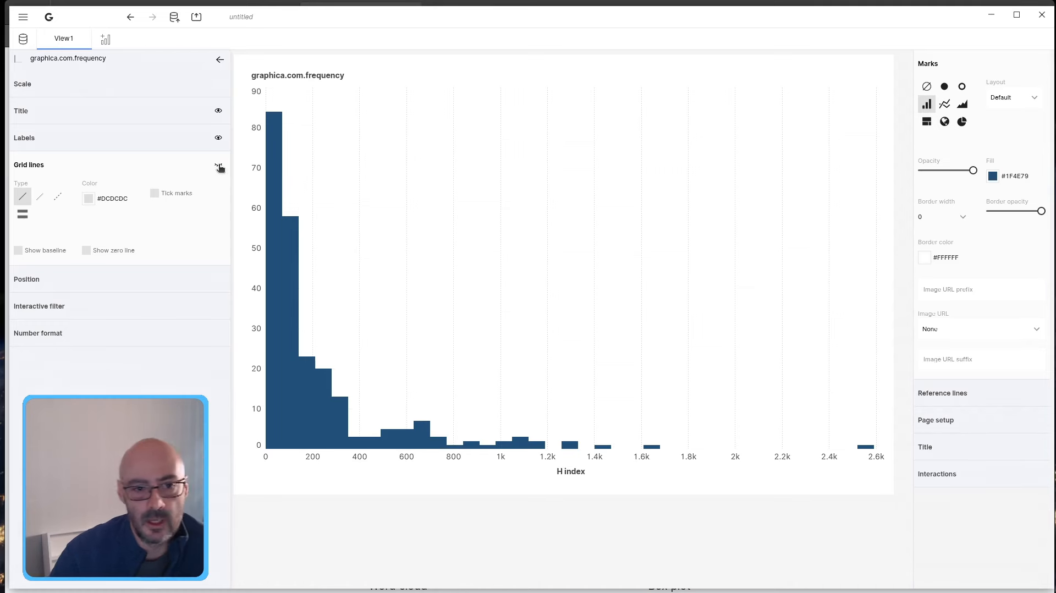
left_click(218, 138)
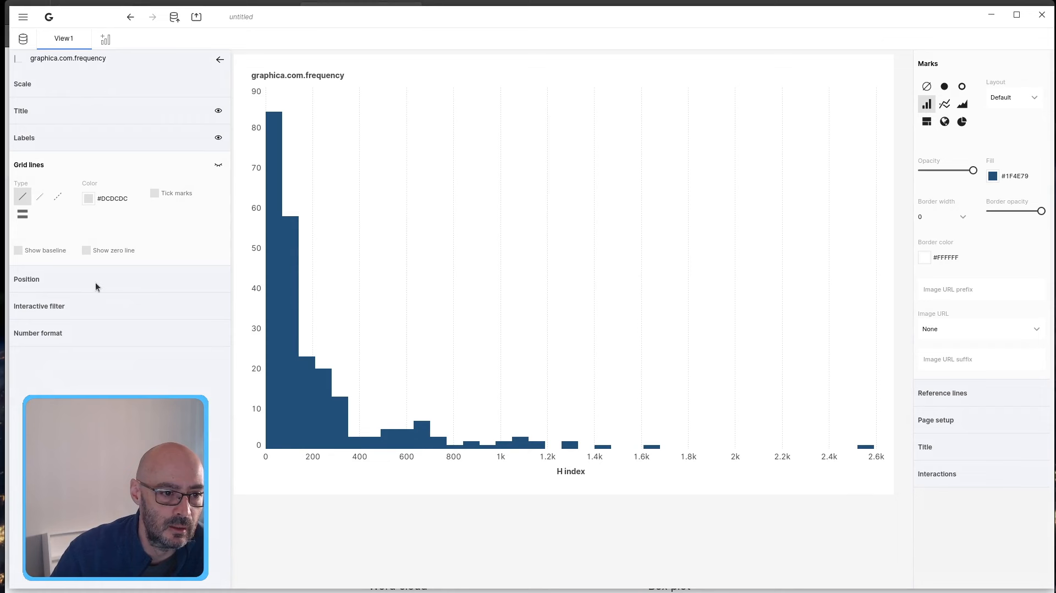
left_click(107, 111)
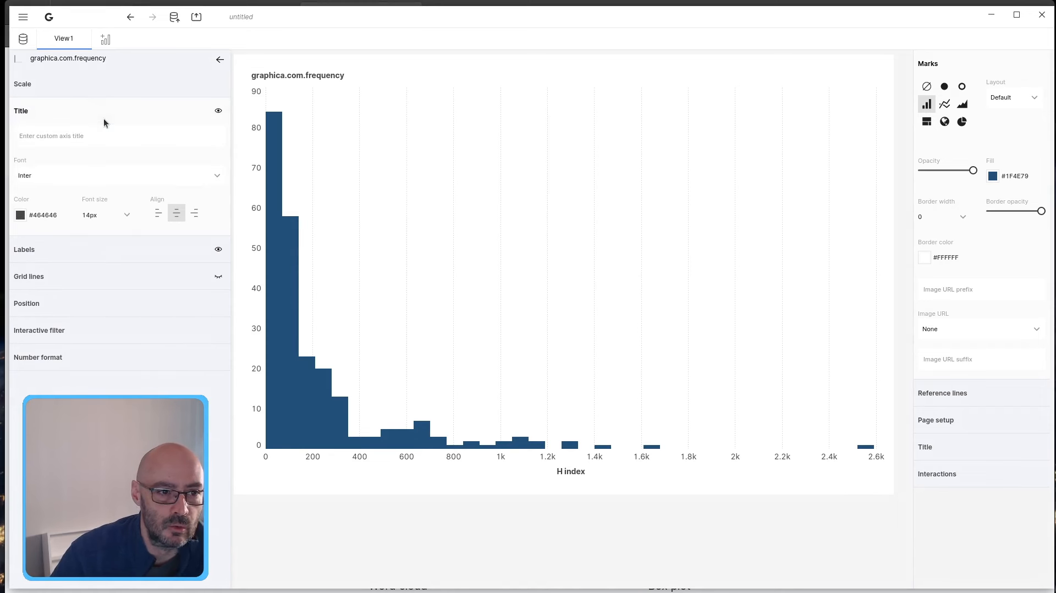
left_click(220, 59)
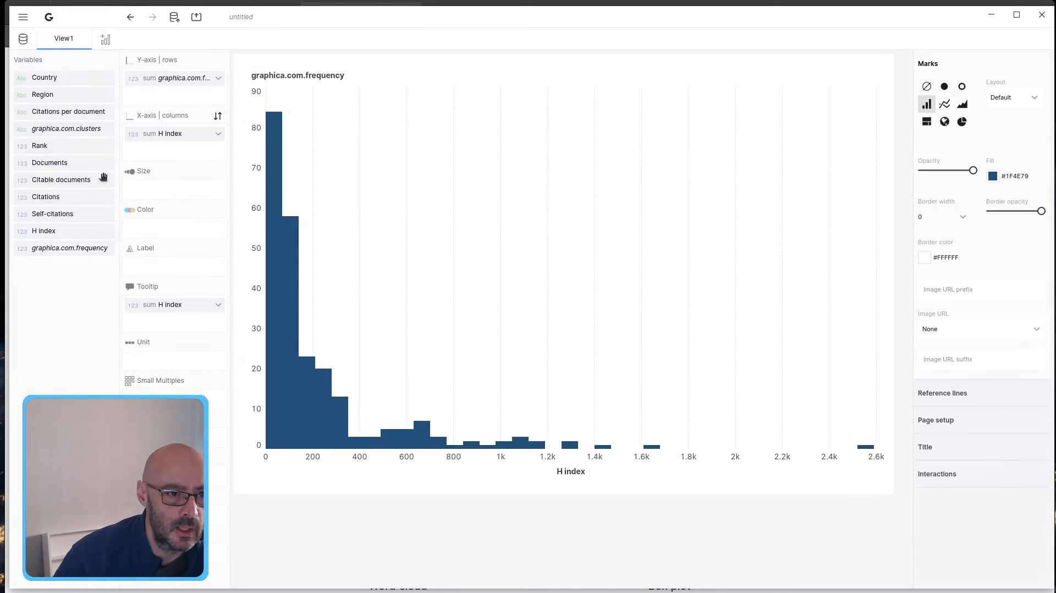
Try a bin width of 200 for the X-axis H index variable and settle on 50.
left_click(176, 135)
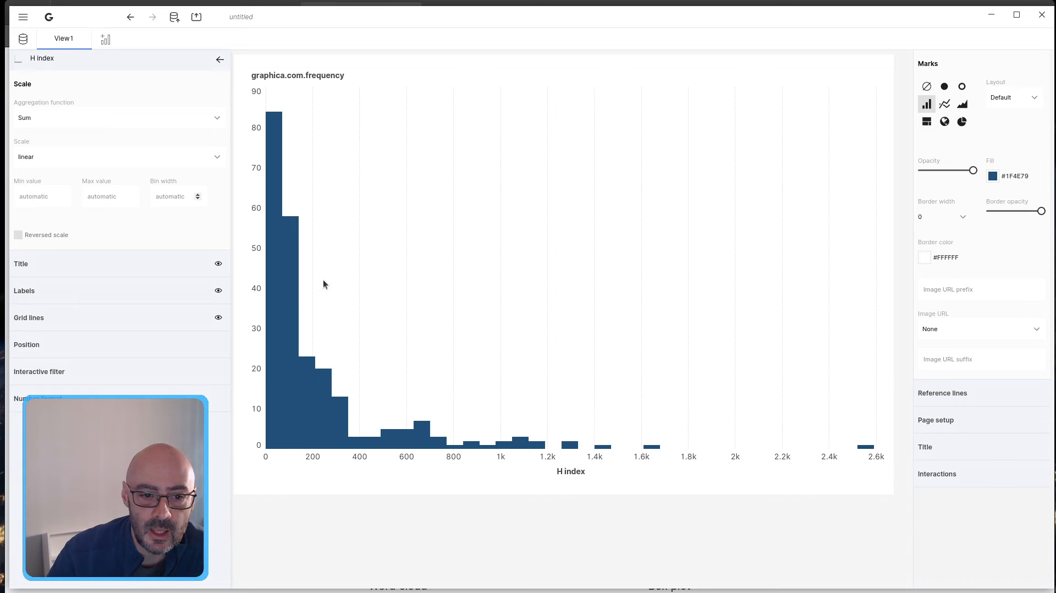
left_click(171, 197)
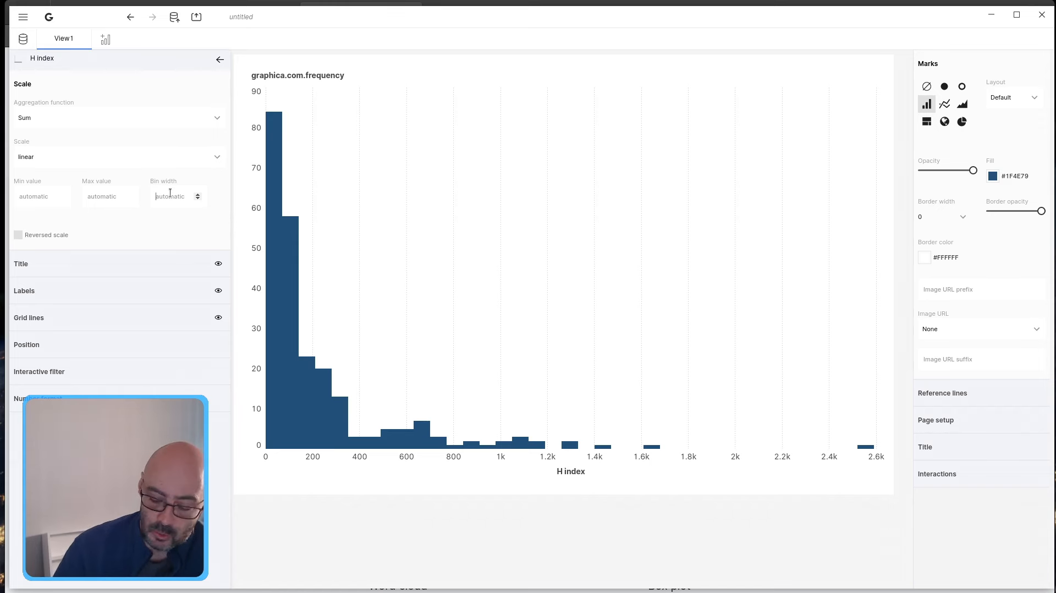
left_click(170, 196)
type("200")
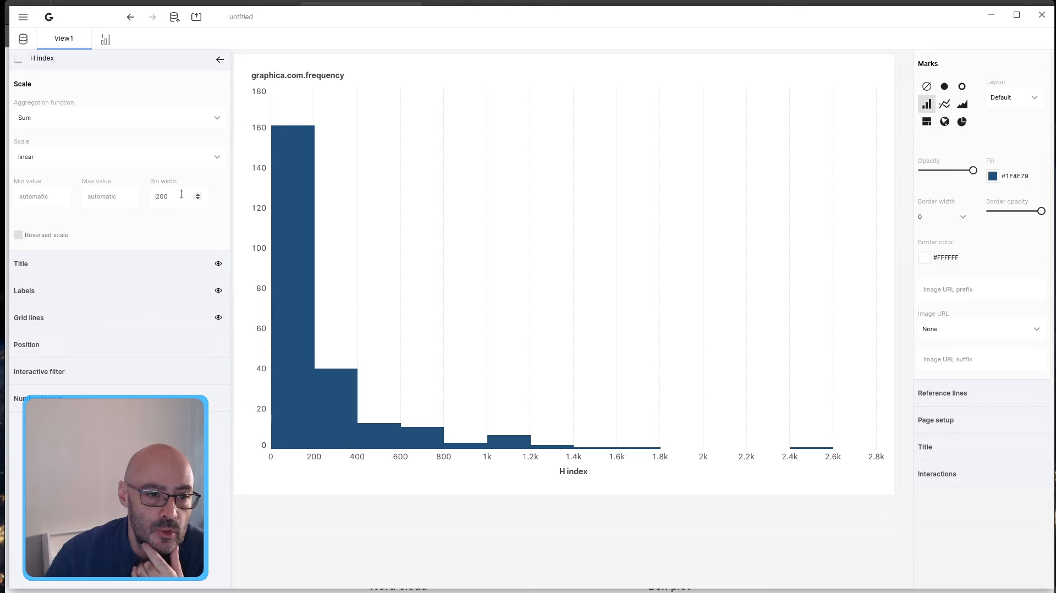
type("50")
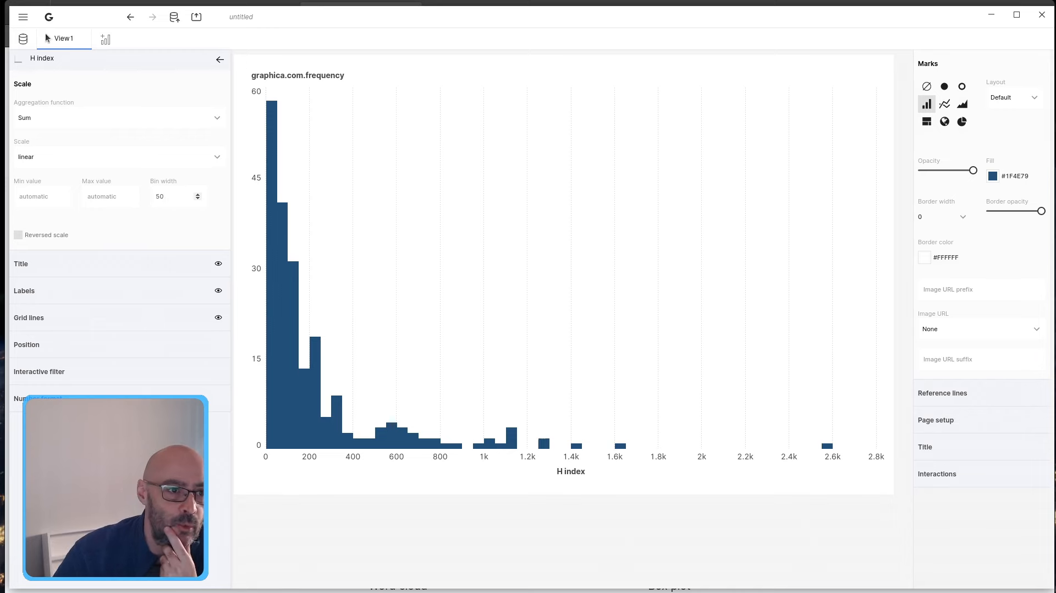
left_click(26, 40)
left_click(23, 18)
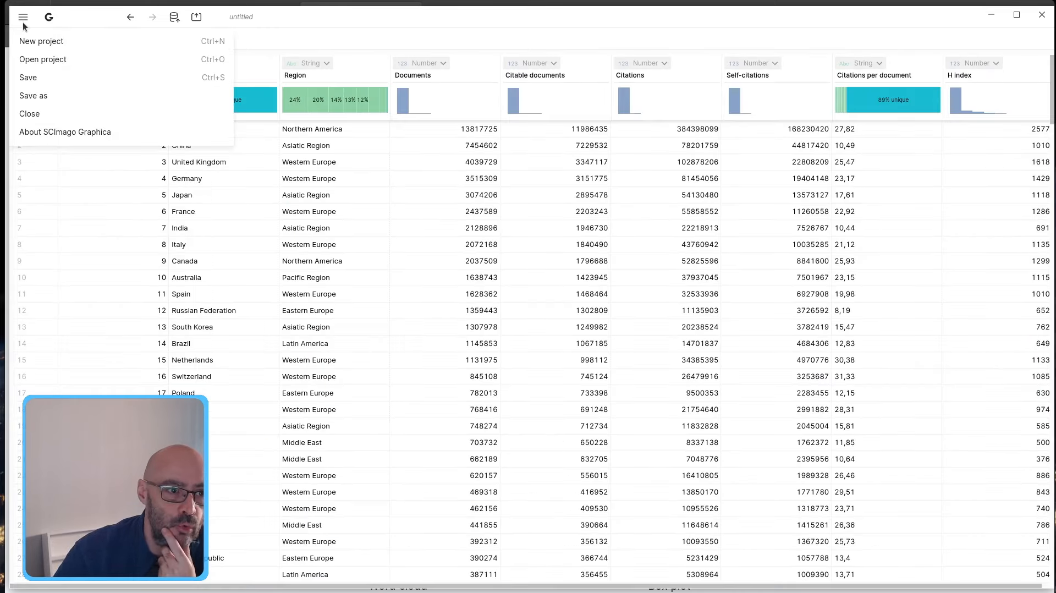
left_click(419, 37)
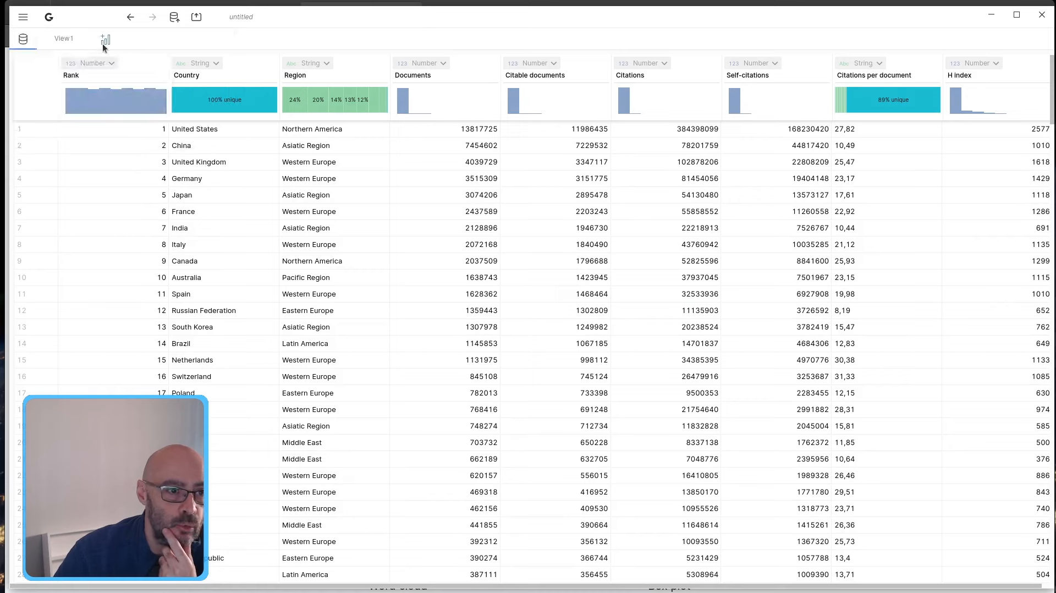
left_click(64, 43)
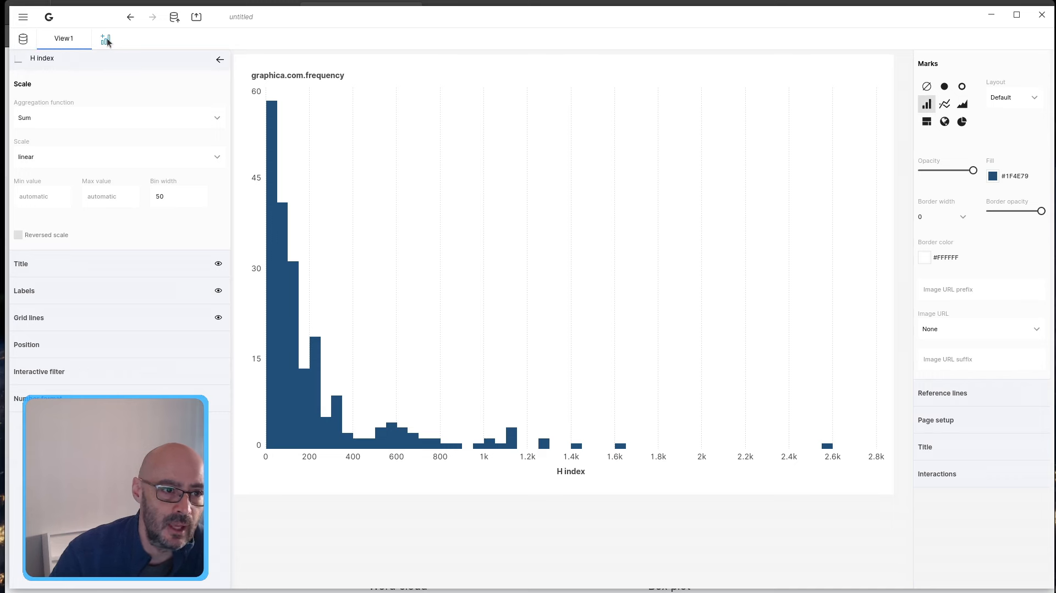
Load the convex-hull.csv dataset from the Desktop, keeping automatic separator detection and the first row as variable names.
left_click(22, 39)
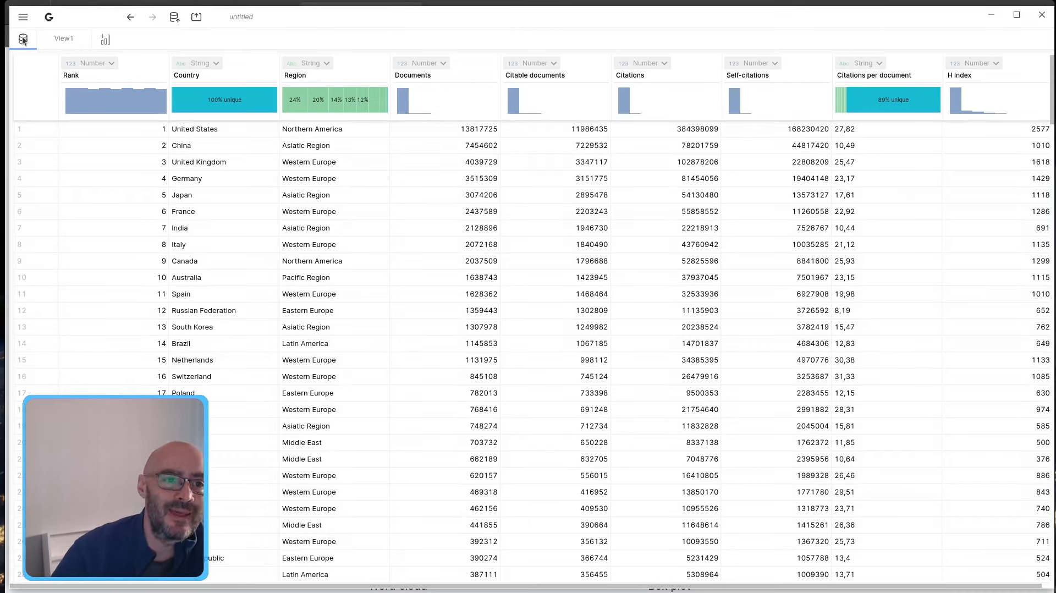
left_click(177, 21)
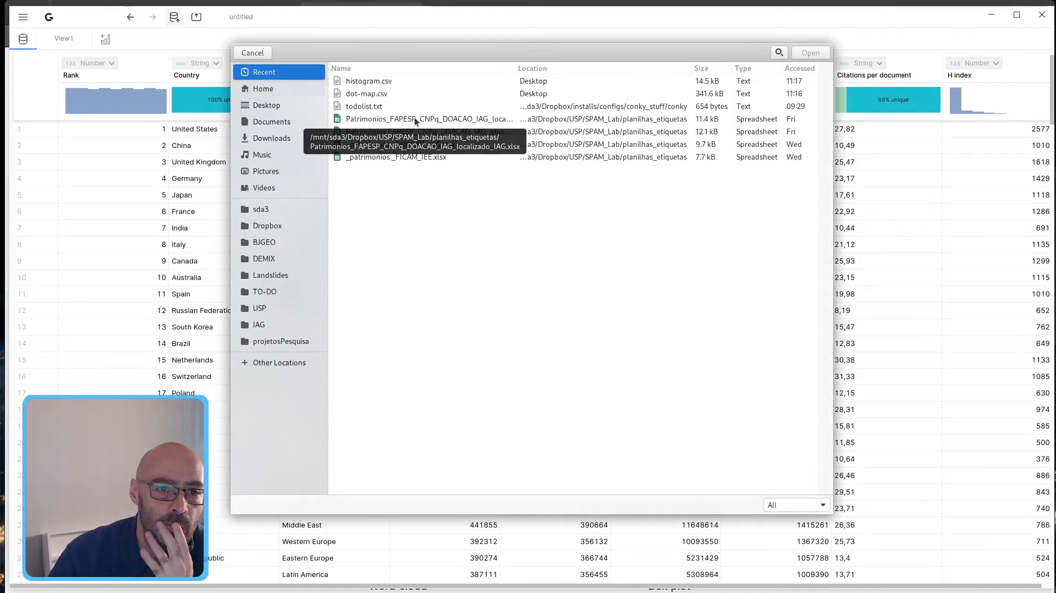
left_click(267, 105)
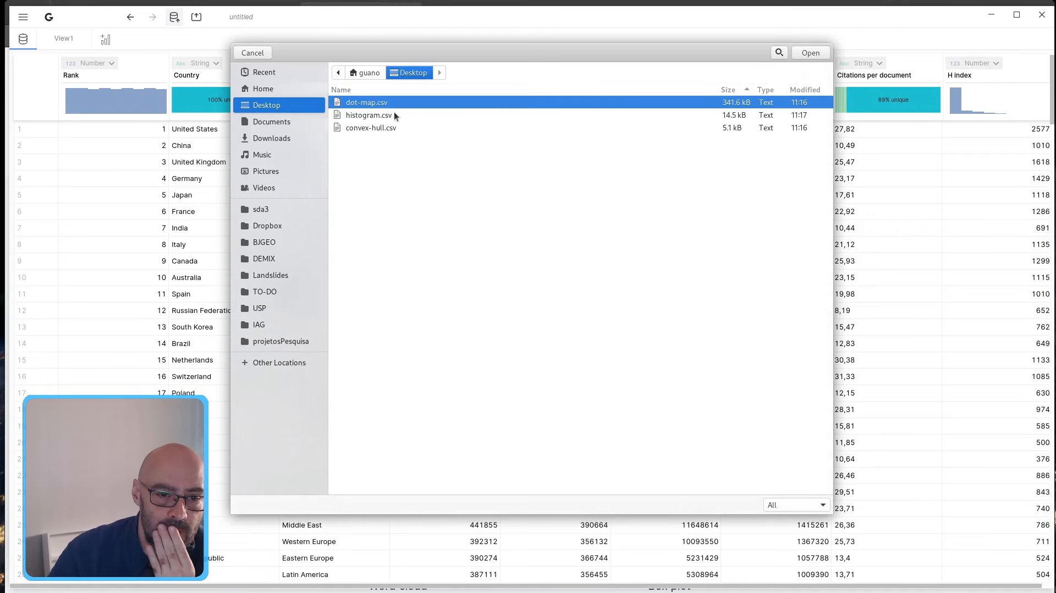
left_click(811, 53)
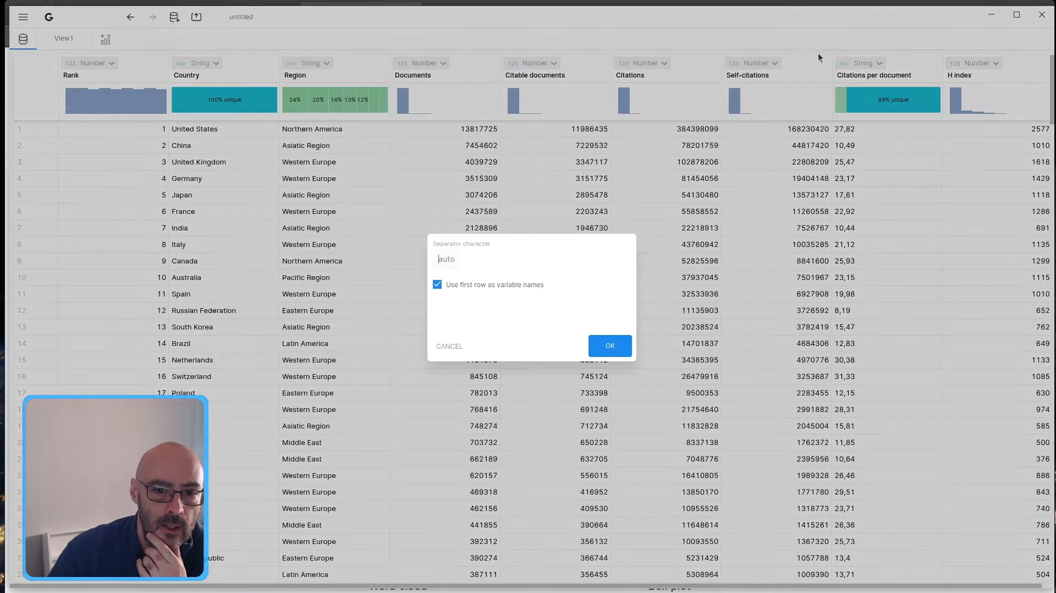
left_click(608, 343)
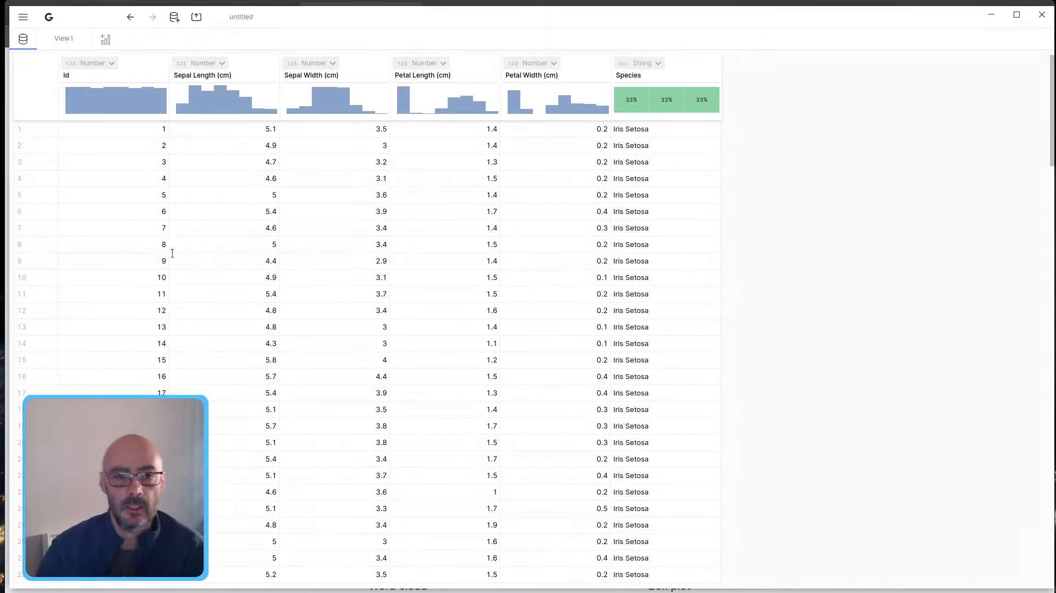
Switch to the browser and read the Convex hull chart page, examining the sample chart and the instructions for building it.
left_click(321, 5)
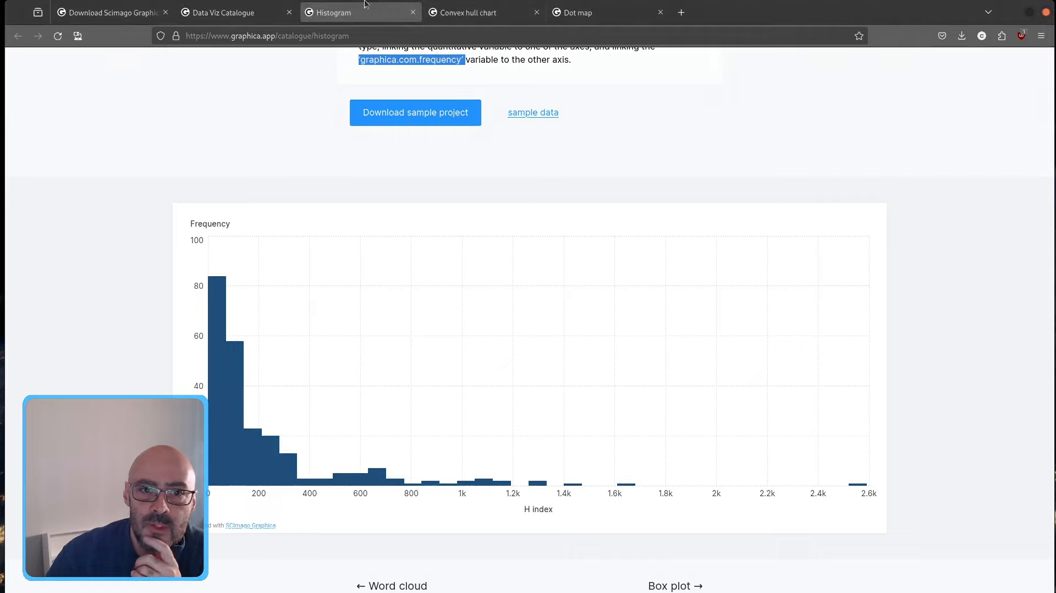
left_click(464, 13)
scroll(137, 242, "down", 5)
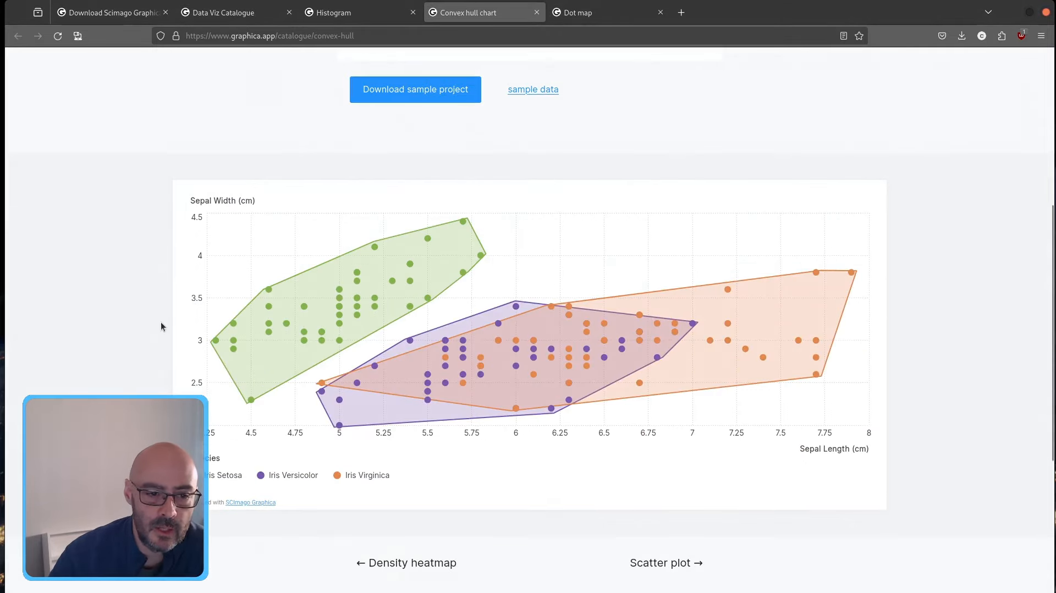
scroll(163, 321, "down", 1)
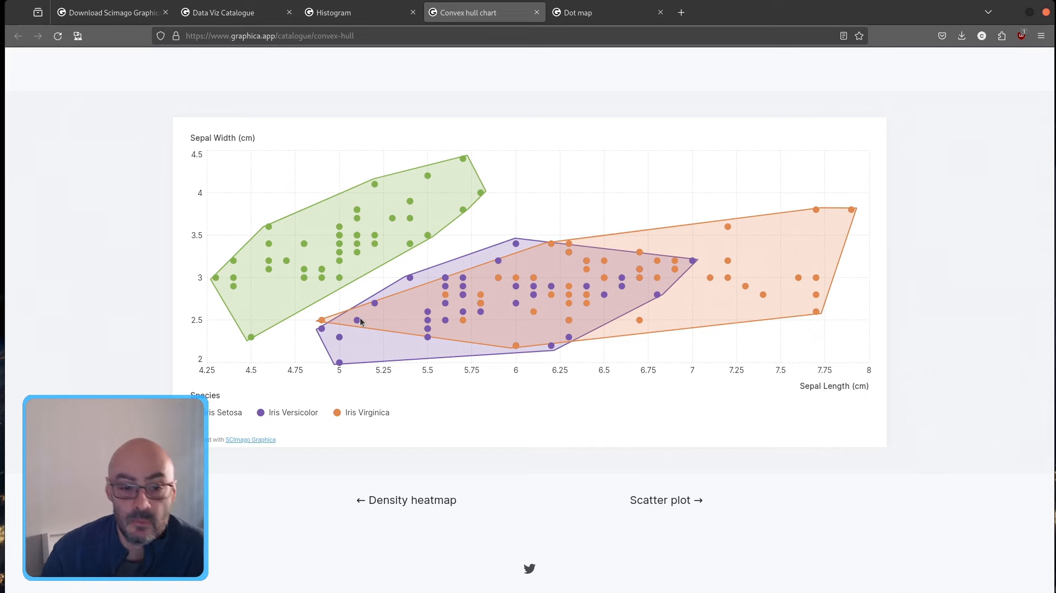
scroll(394, 391, "up", 4)
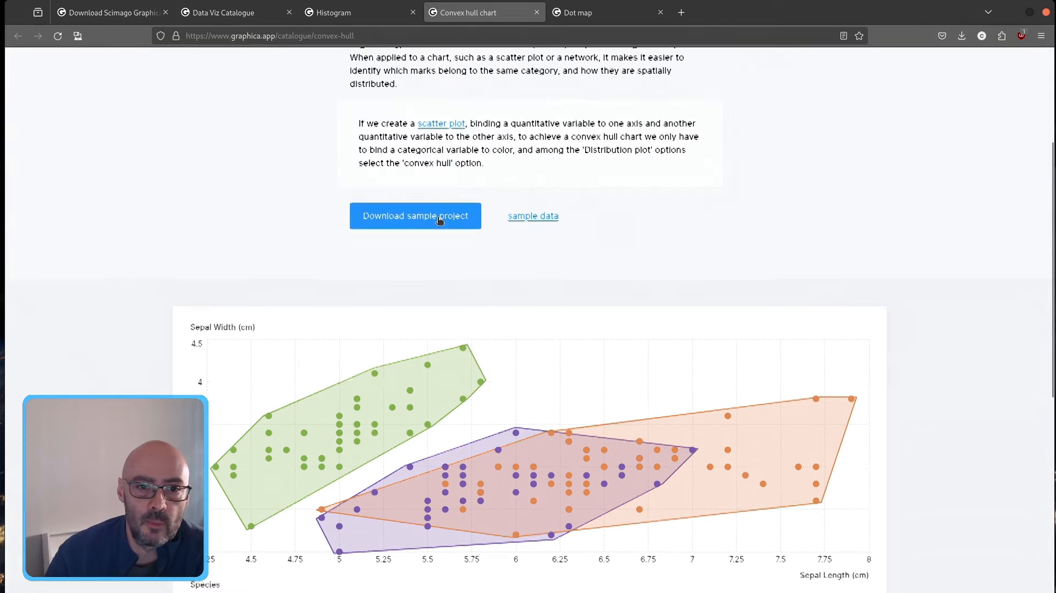
scroll(438, 220, "up", 1)
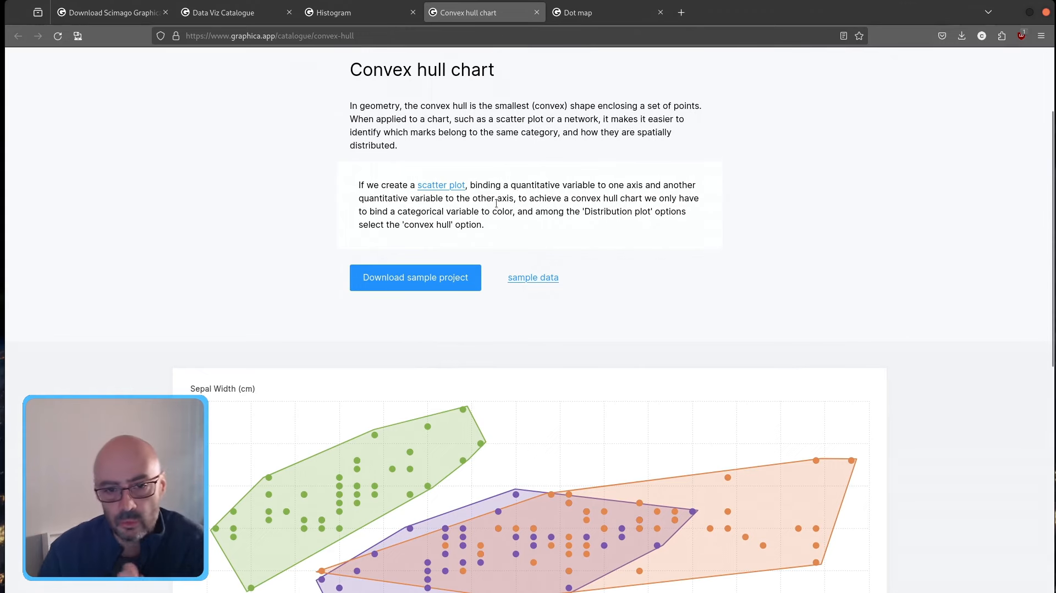
scroll(563, 192, "down", 1)
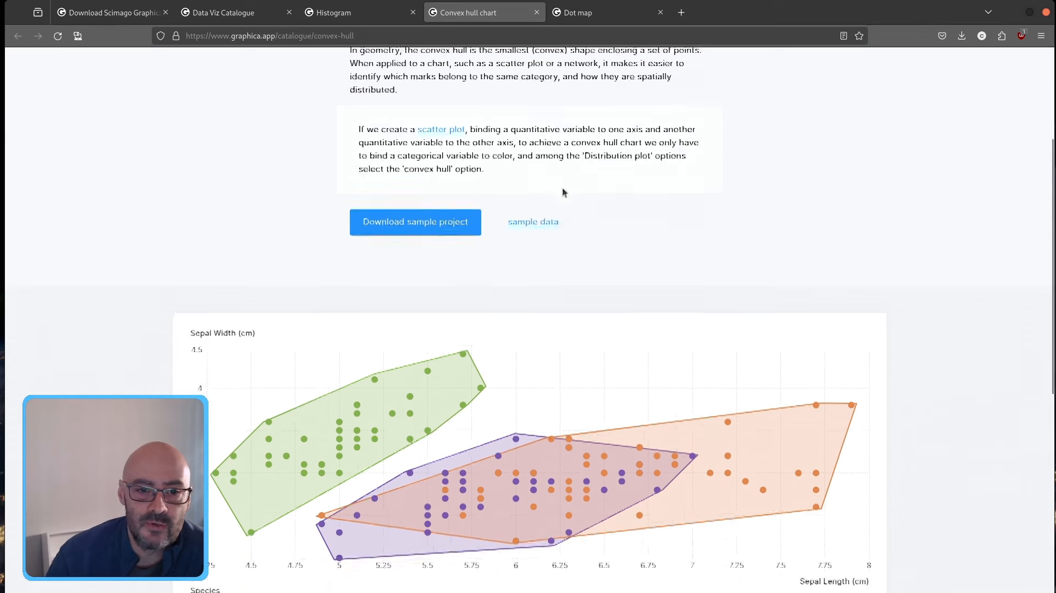
left_click_drag(372, 148, 517, 145)
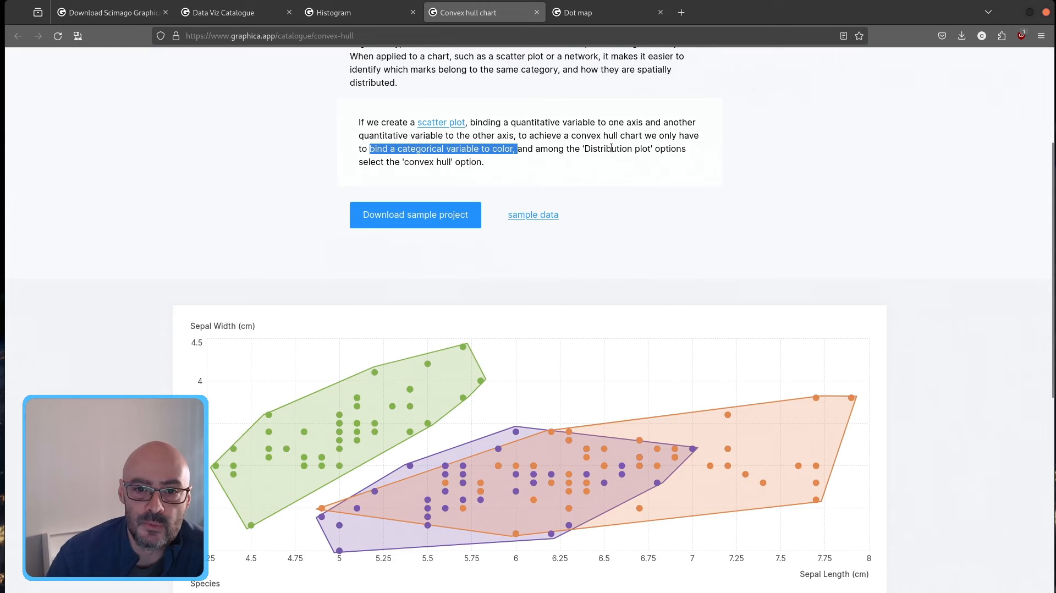
left_click_drag(581, 148, 655, 148)
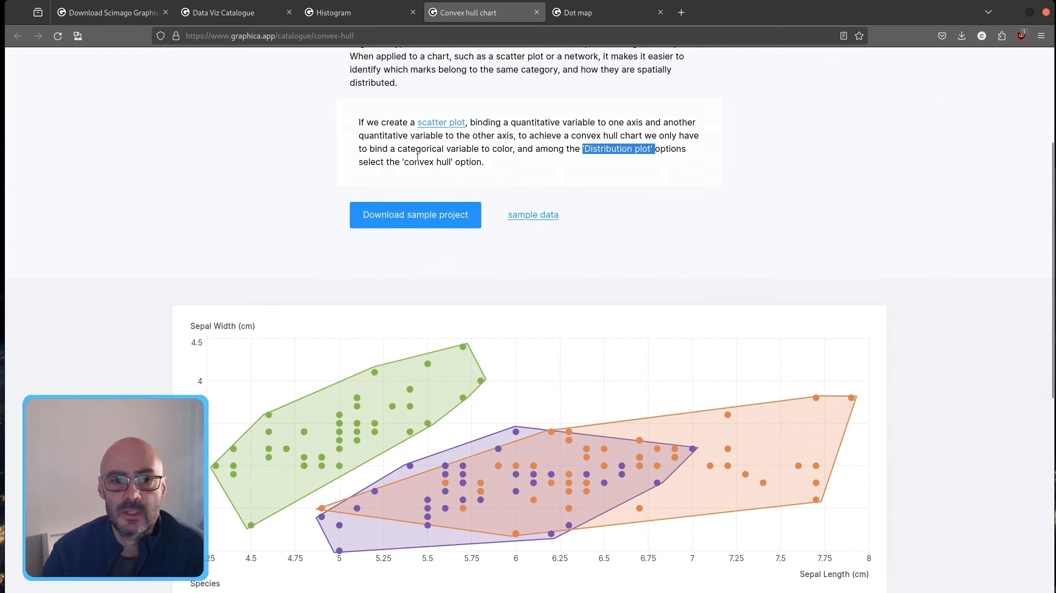
left_click_drag(402, 162, 460, 162)
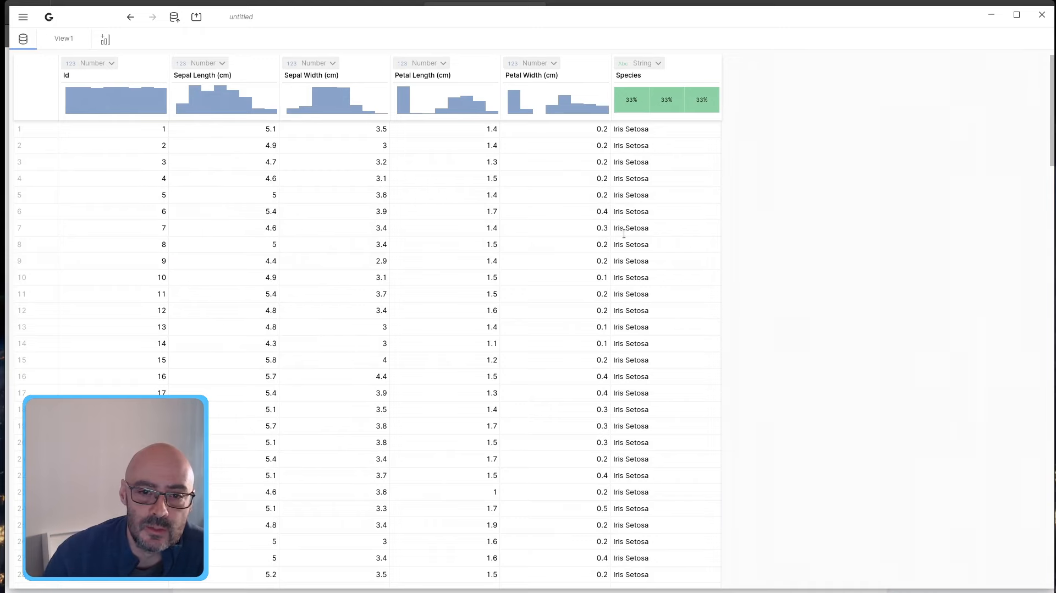
Return to SCImago Graphica and look through the iris data table, examining the Species values.
scroll(624, 234, "down", 18)
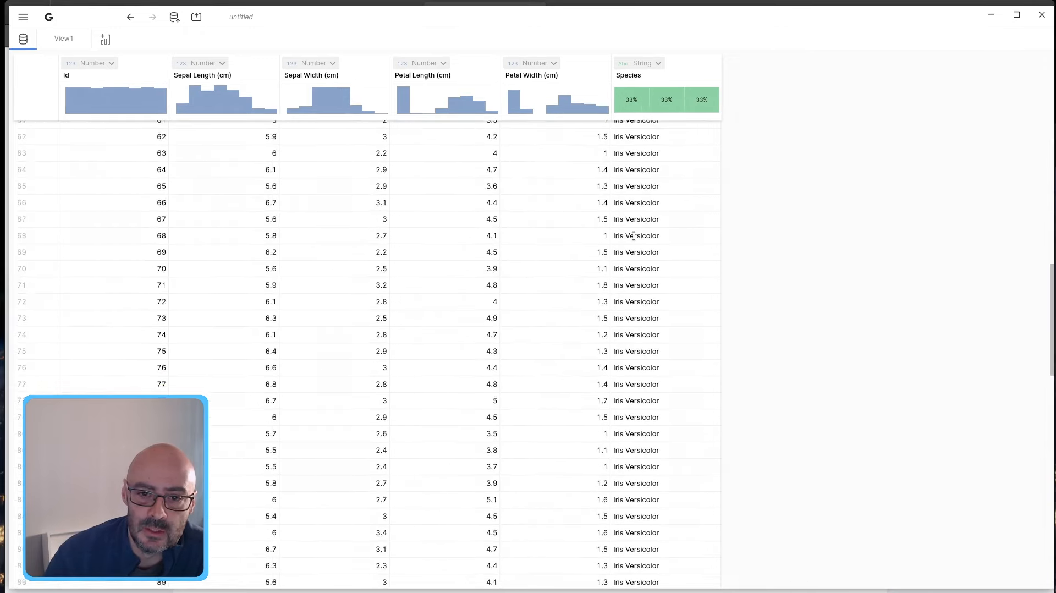
scroll(633, 235, "down", 15)
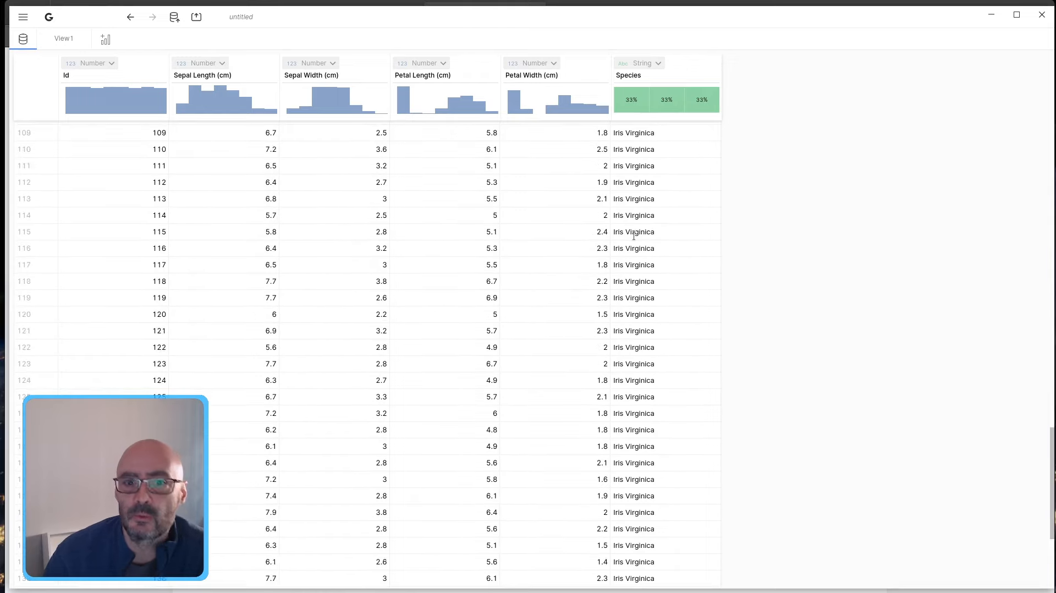
scroll(633, 236, "down", 5)
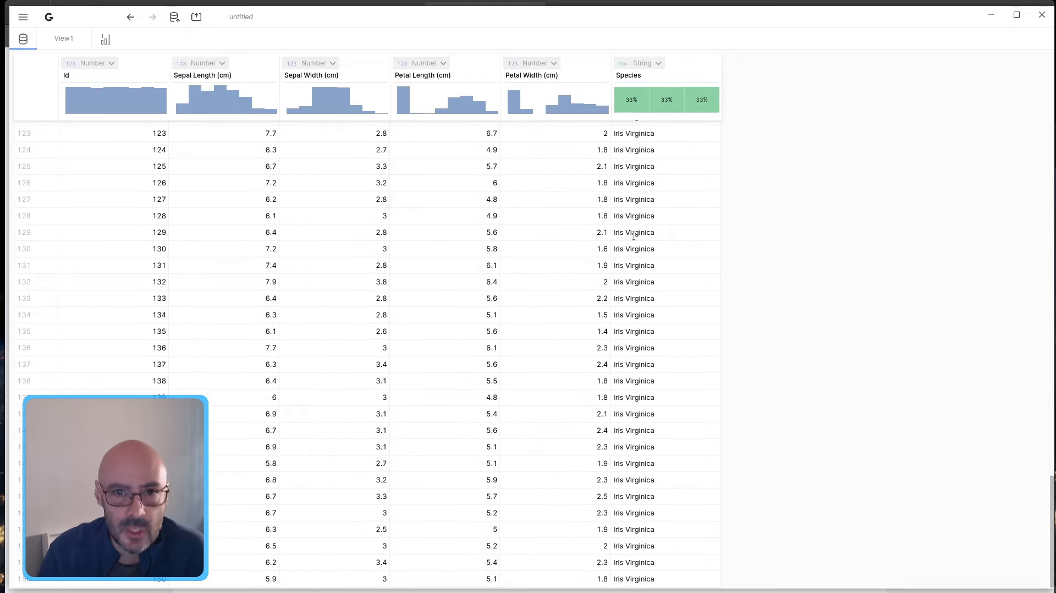
scroll(634, 236, "up", 20)
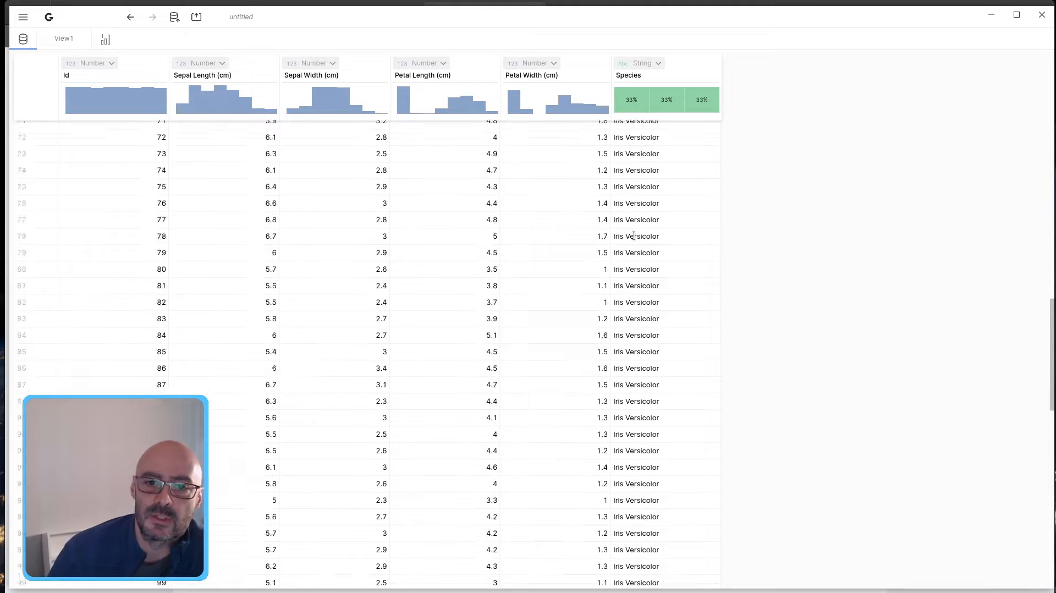
scroll(634, 235, "up", 15)
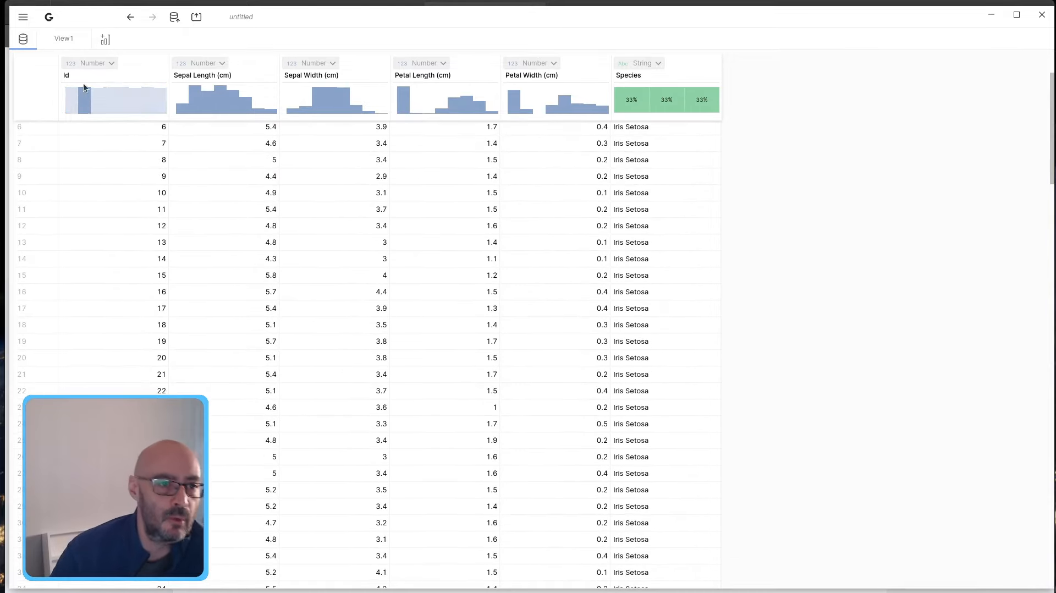
Create a new view and build a scatter plot with Sepal Length (cm) on the X-axis and Sepal Width (cm) on the Y-axis.
left_click(106, 39)
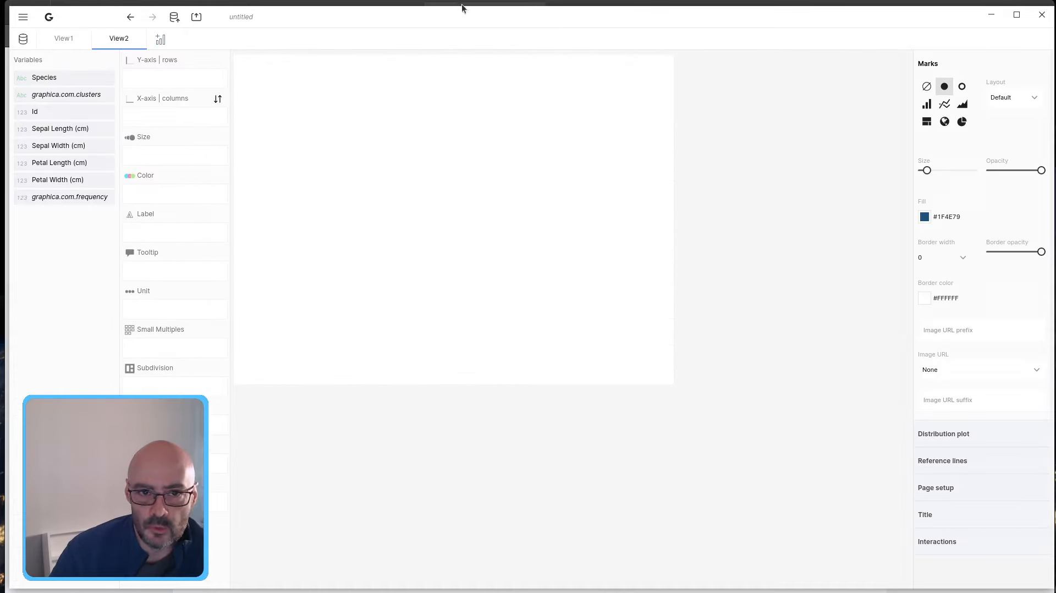
key("alt+Tab")
scroll(281, 331, "down", 2)
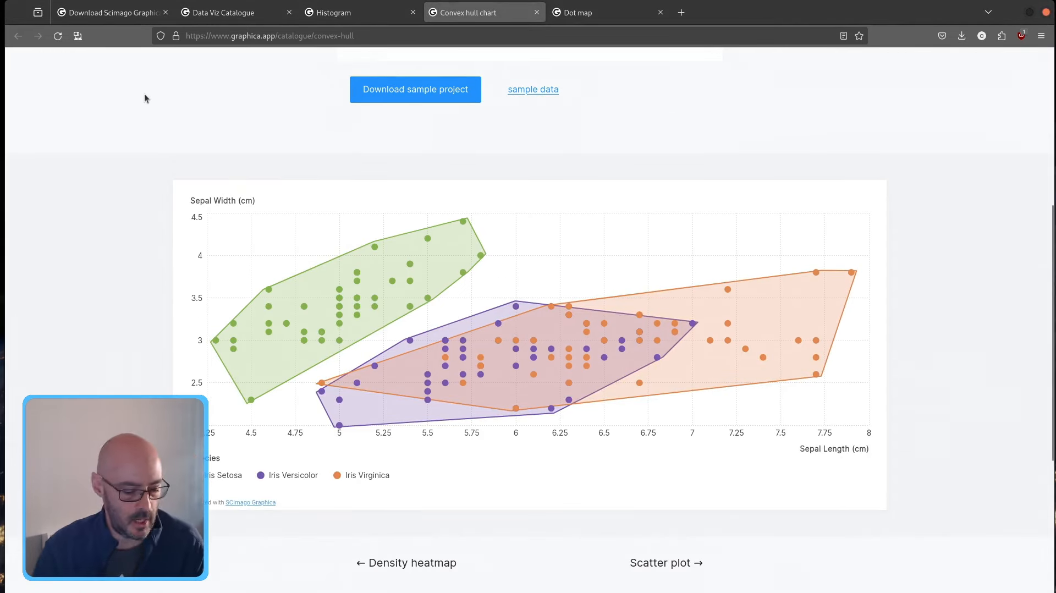
key("alt+Tab")
left_click_drag(82, 128, 174, 120)
left_click_drag(71, 146, 175, 72)
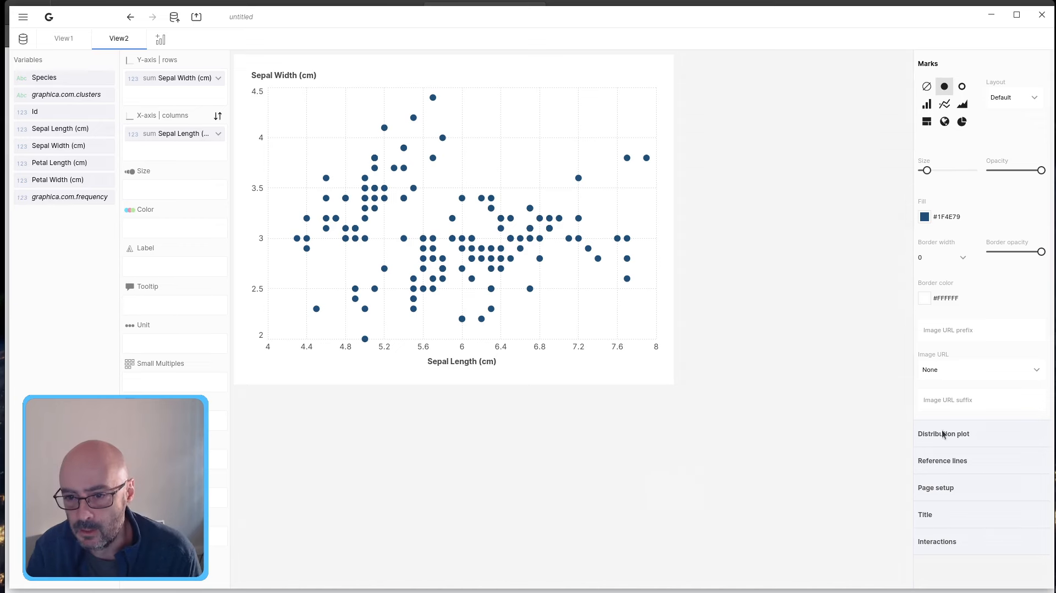
Set the page width of the scatter plot view to 1200.
left_click(958, 487)
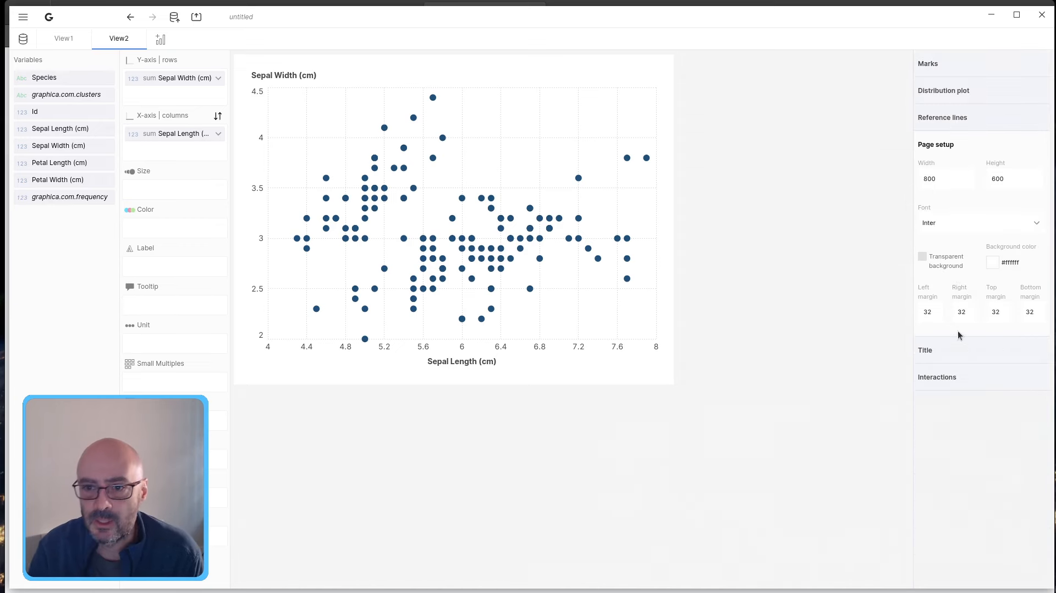
left_click(927, 179)
key("BackSpace")
type("12")
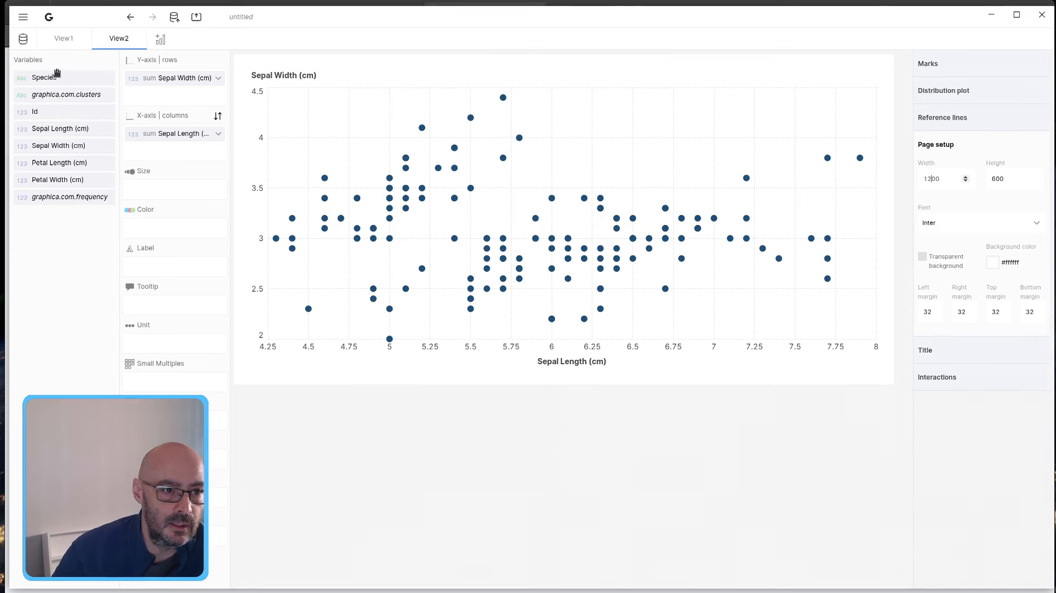
Color the scatter plot points by Species and add a Convex hull distribution plot.
left_click_drag(53, 74, 170, 227)
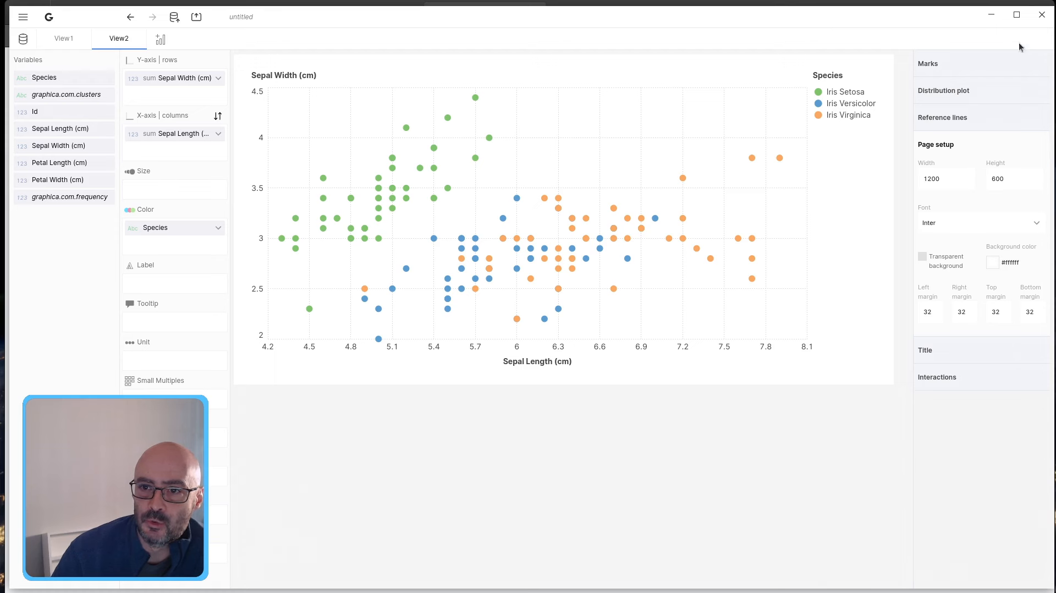
left_click(962, 96)
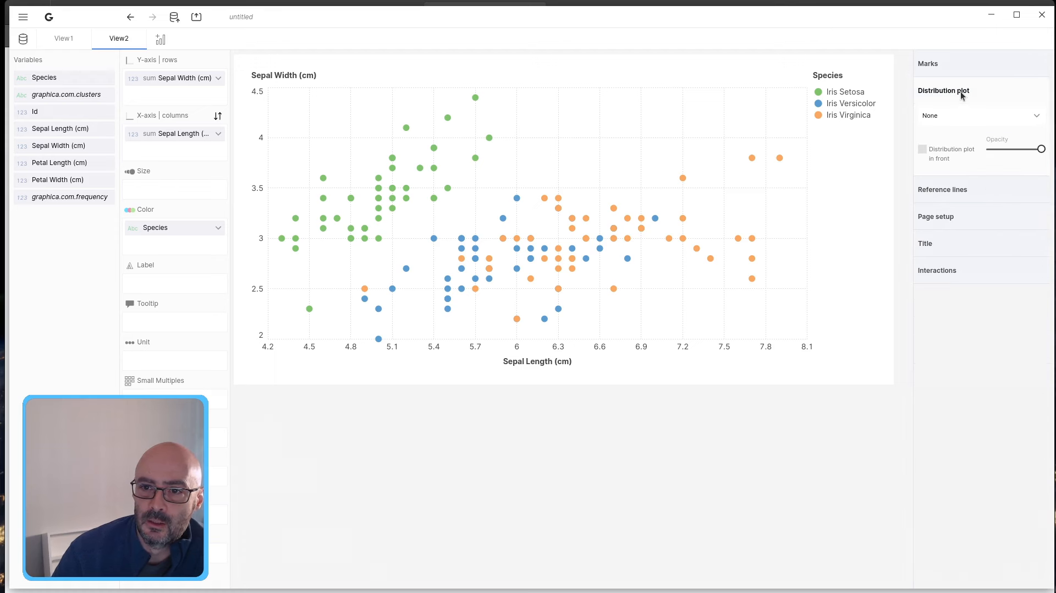
left_click(938, 117)
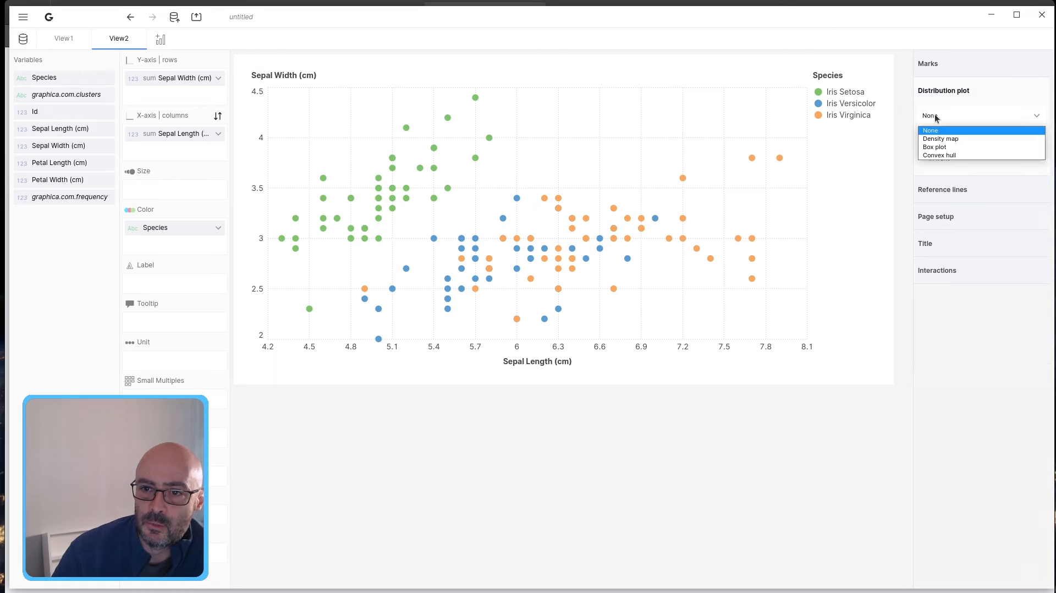
left_click(948, 155)
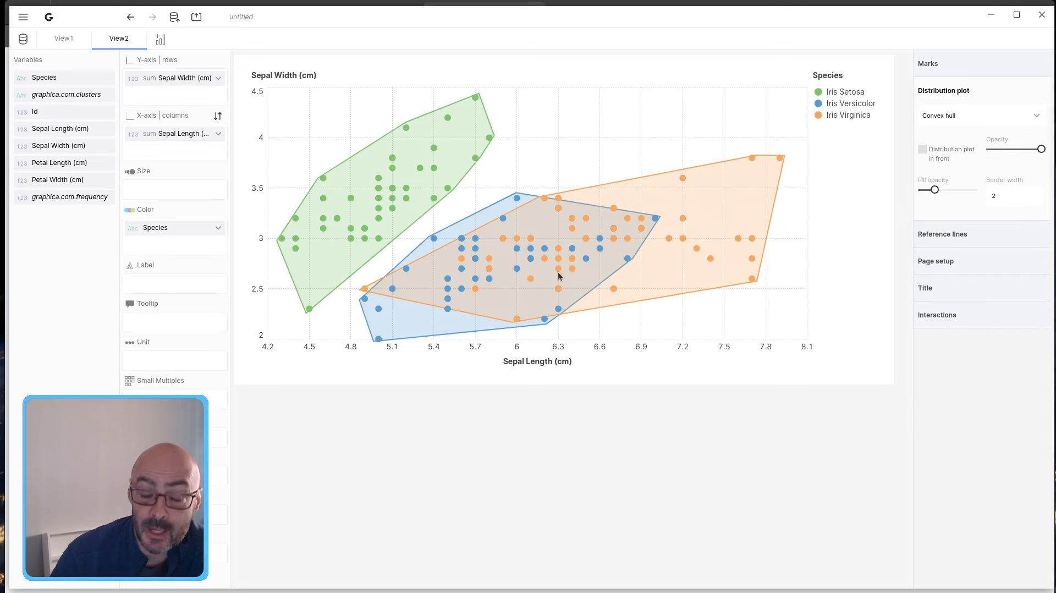
Switch to the Dot map catalogue page in the browser and look over its Earthquakes 2000-2020 sample map.
left_click(199, 19)
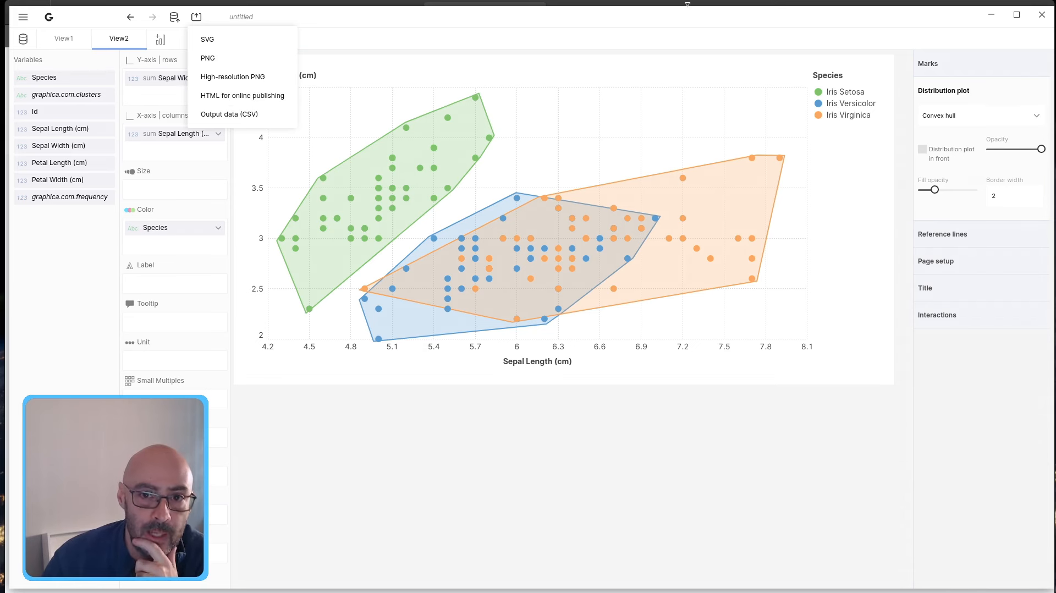
left_click(687, 4)
left_click(605, 12)
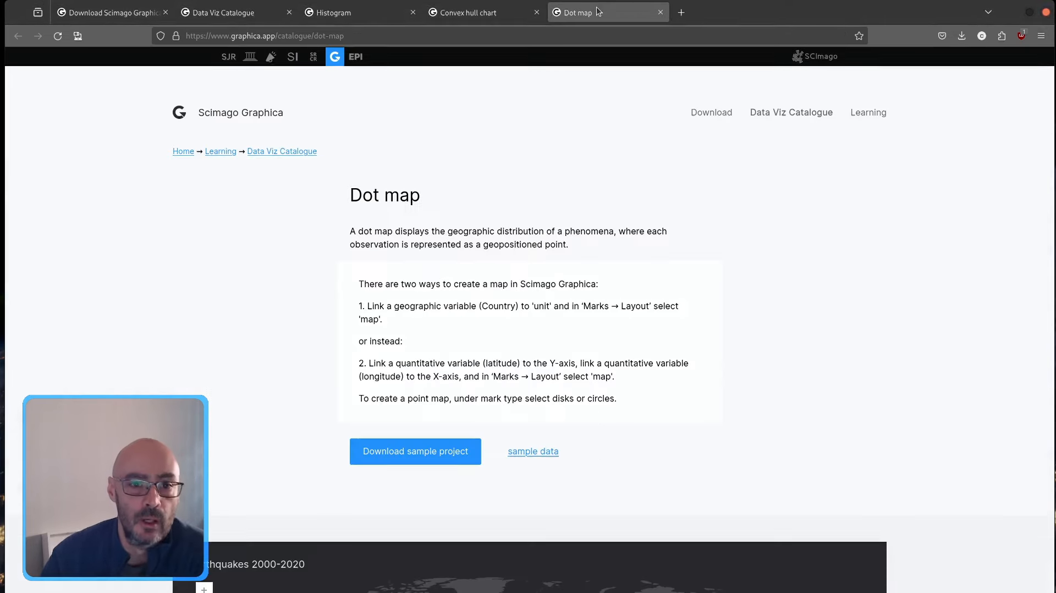
scroll(113, 258, "down", 7)
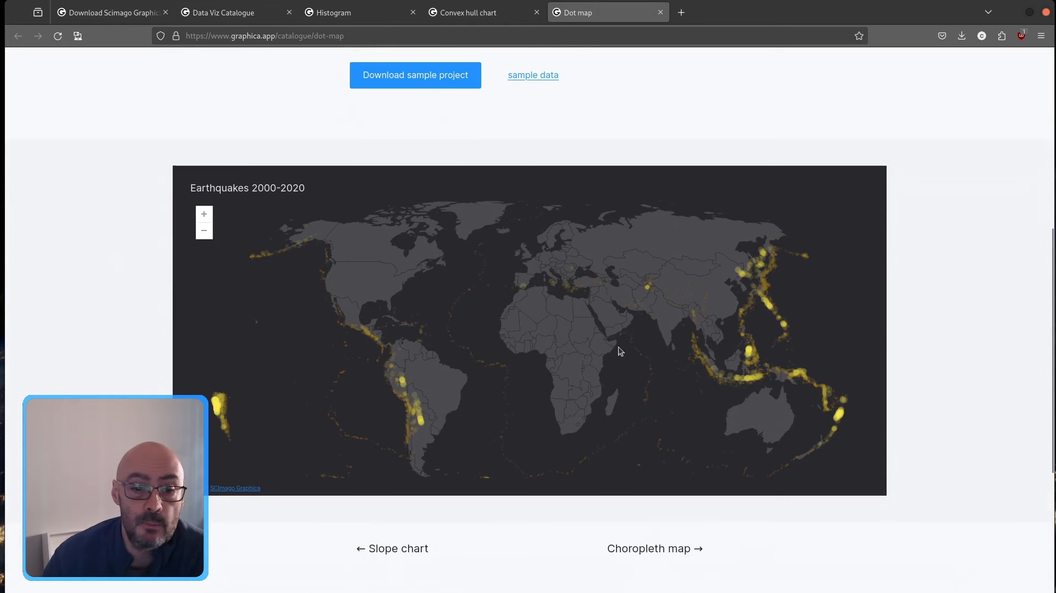
scroll(503, 348, "up", 1)
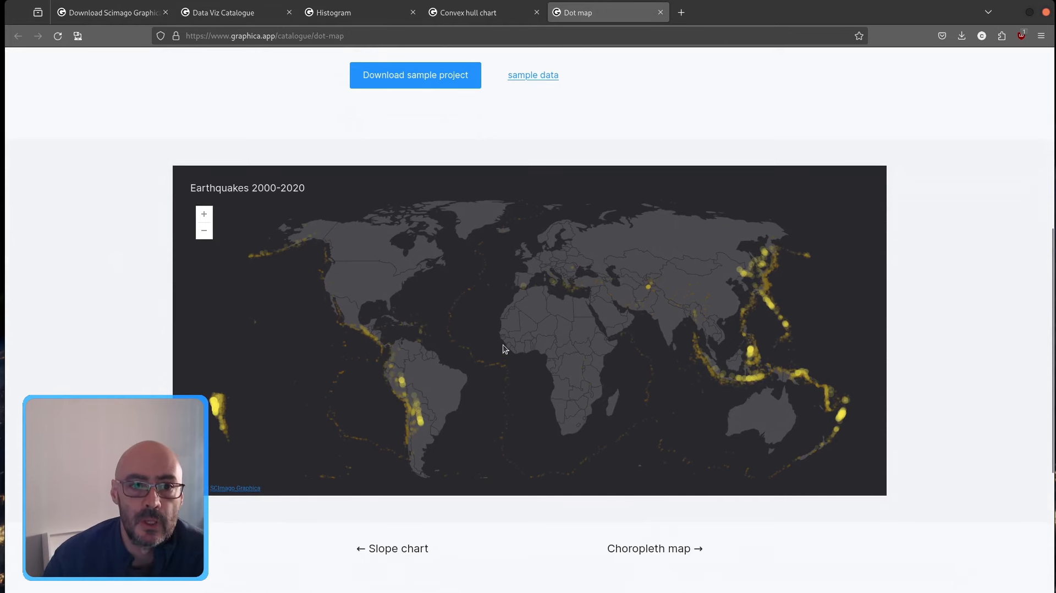
scroll(512, 257, "down", 1)
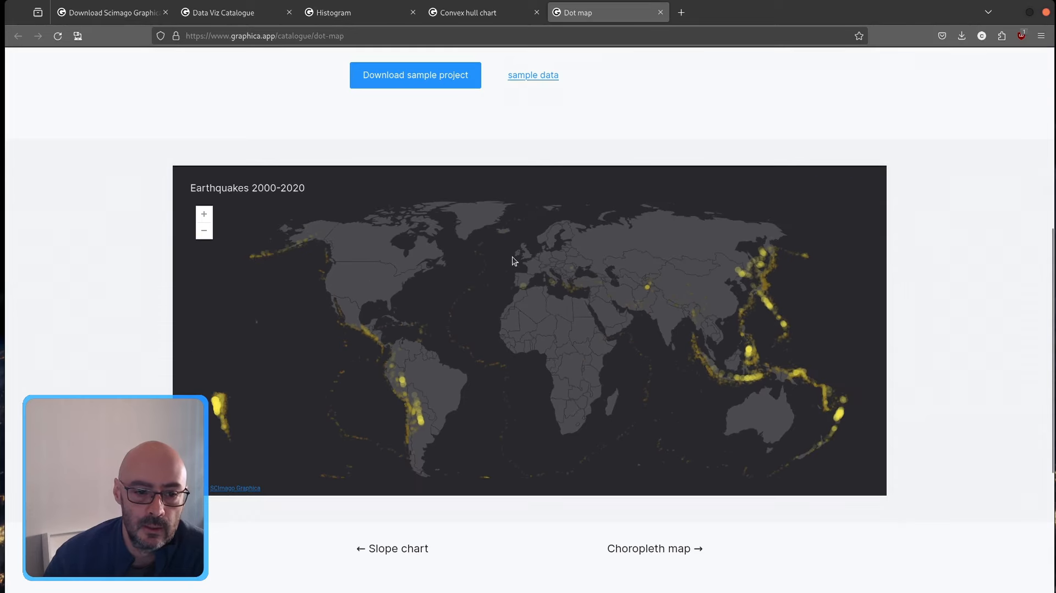
scroll(165, 291, "up", 3)
scroll(396, 141, "up", 1)
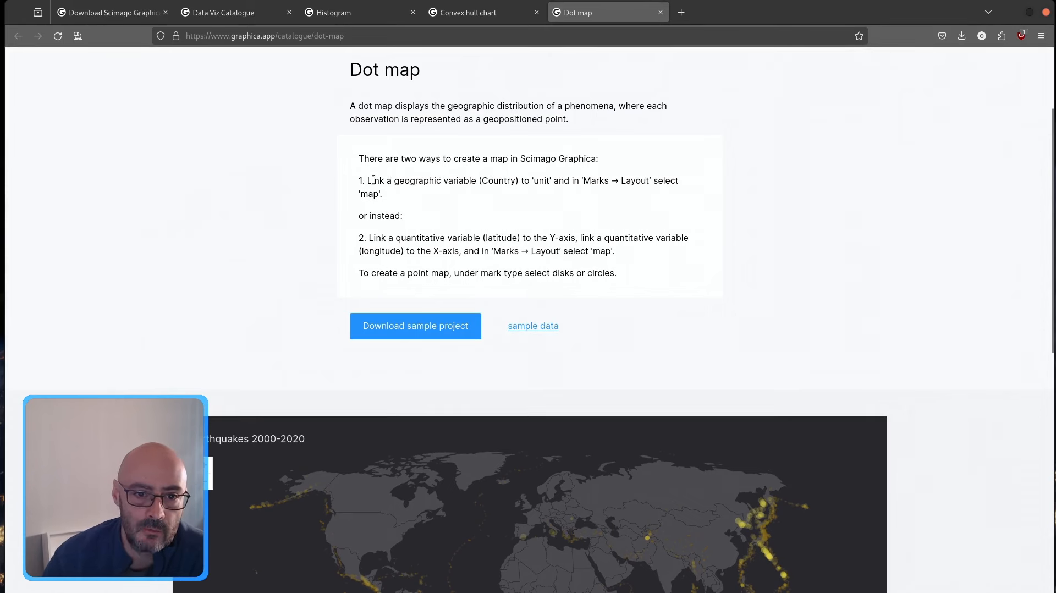
Read the two methods for creating a map, covering the geographic variable, latitude and longitude axes, and map layout.
left_click_drag(390, 182, 515, 181)
double_click(537, 182)
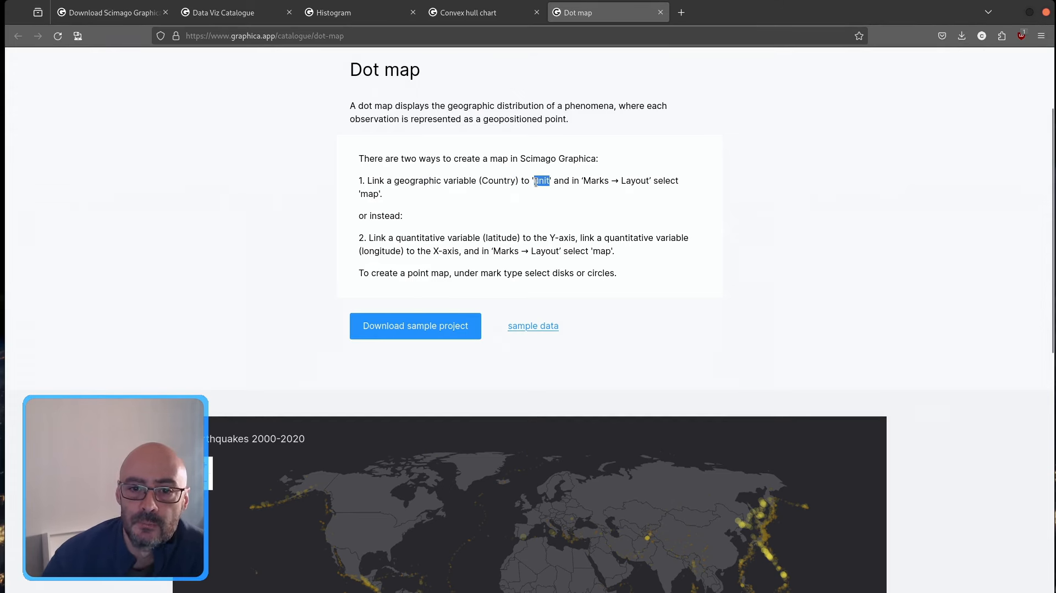
left_click(584, 181)
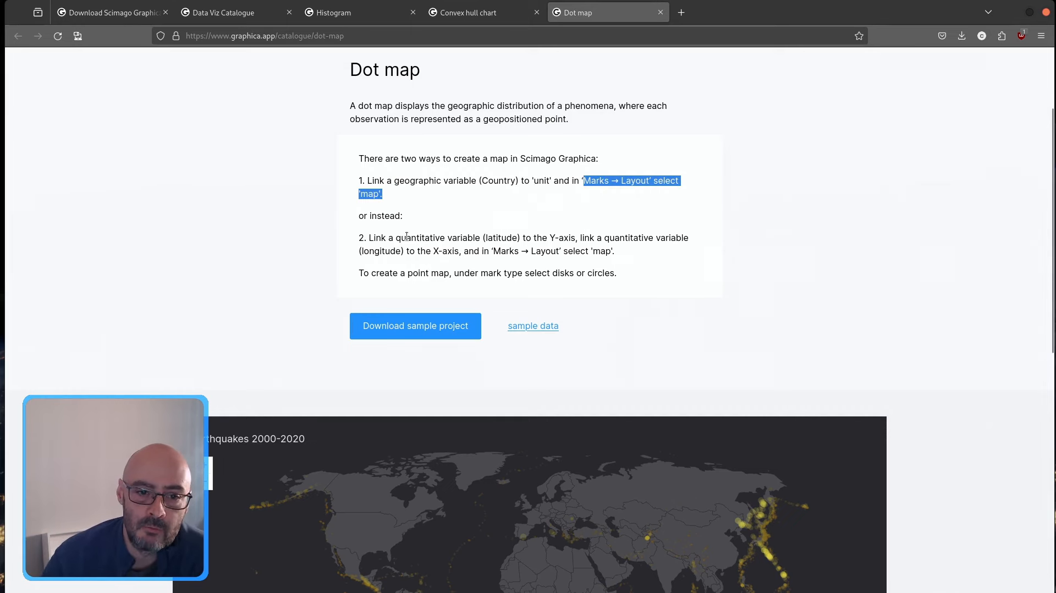
left_click_drag(393, 238, 528, 239)
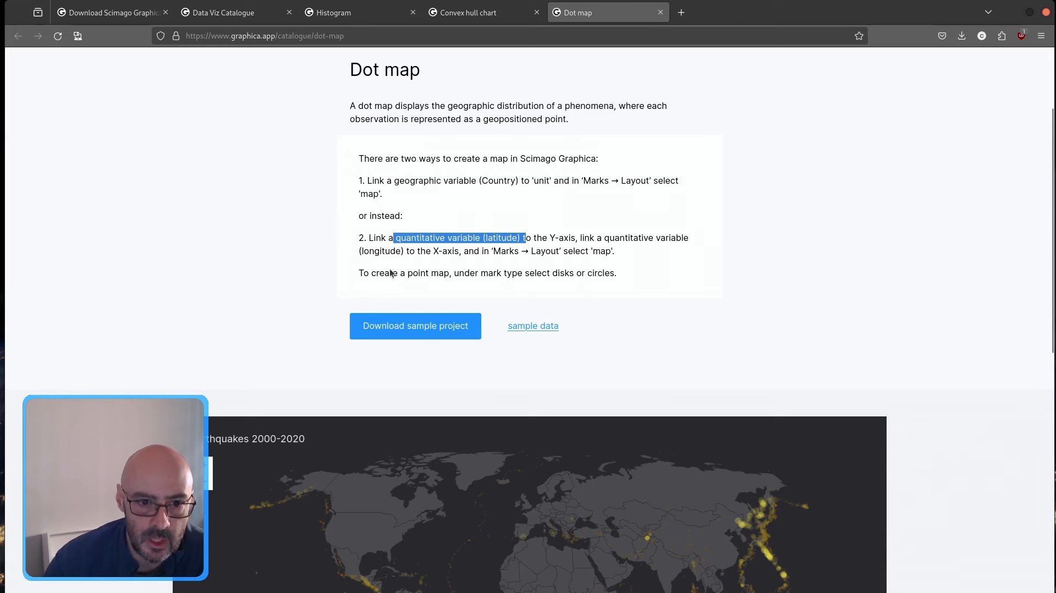
double_click(383, 252)
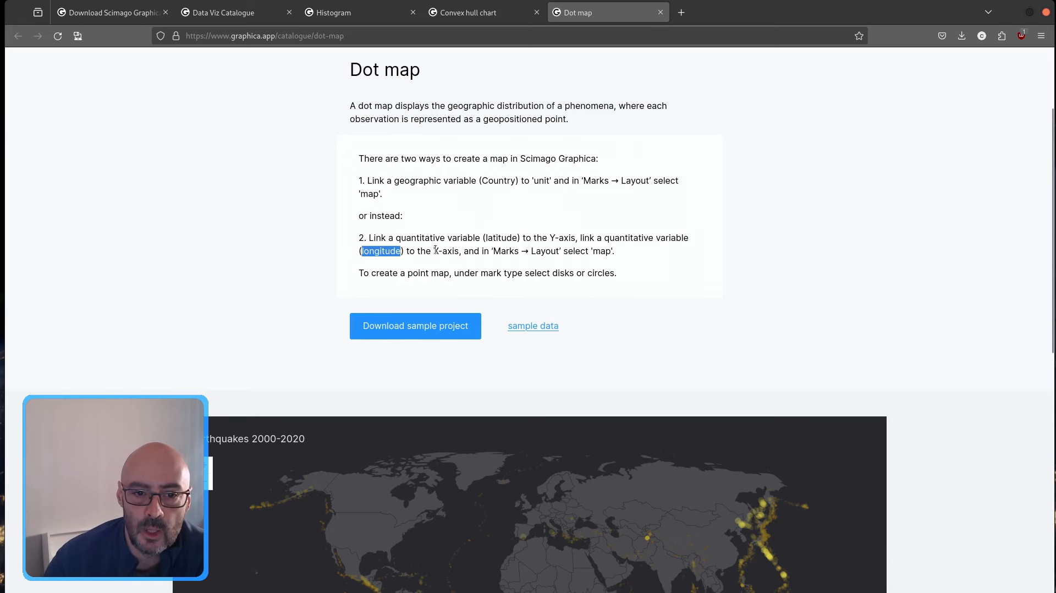
left_click_drag(433, 250, 475, 250)
left_click(526, 242)
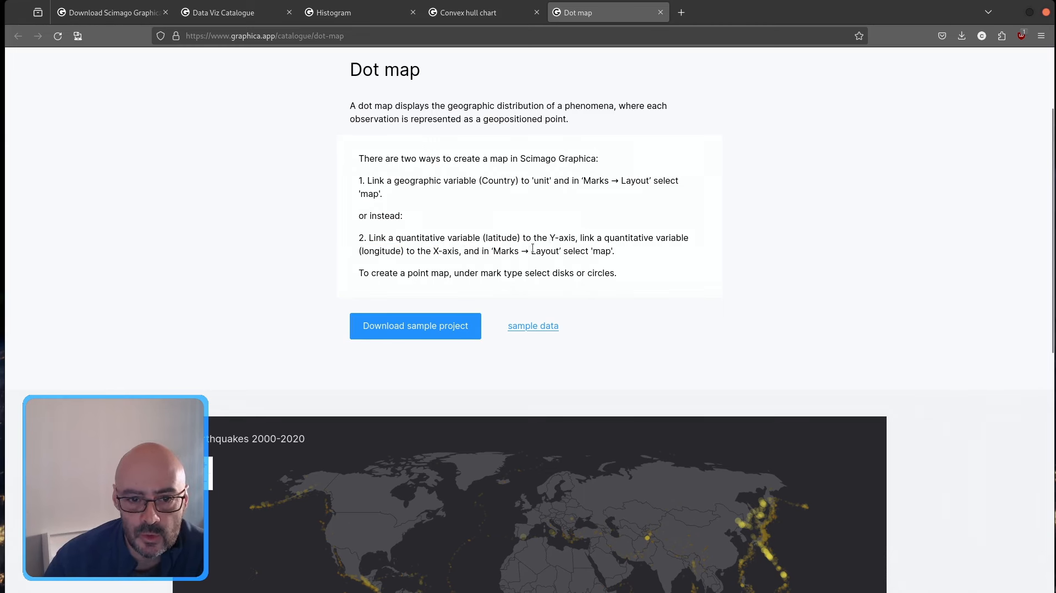
left_click_drag(433, 251, 642, 256)
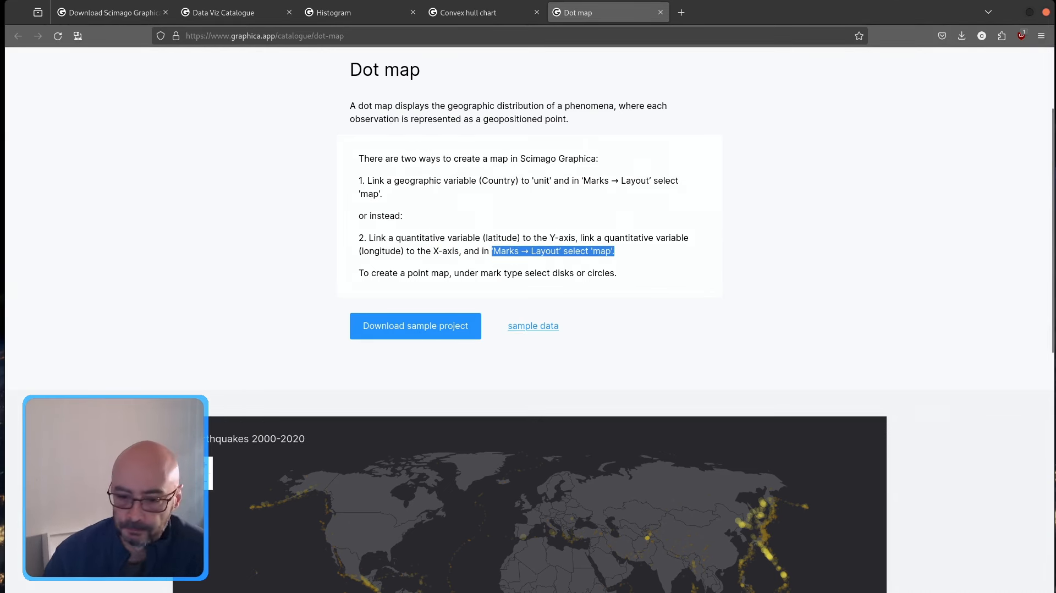
Return to SCImago Graphica and import dot-map.csv from the Desktop with automatic separator and the first row as variable names.
key("alt+Tab")
left_click(169, 20)
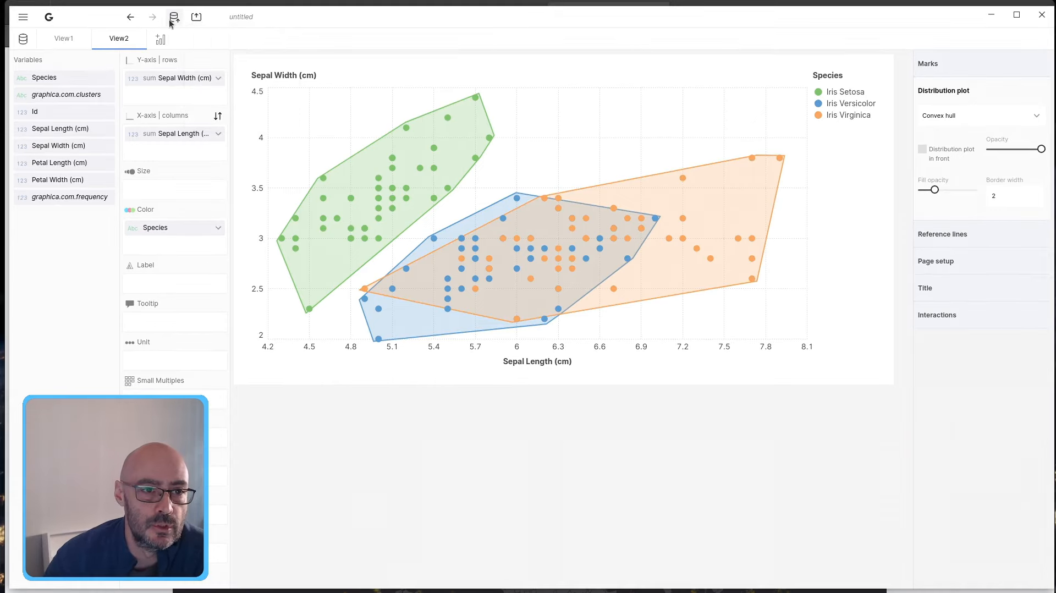
left_click(173, 18)
left_click(269, 105)
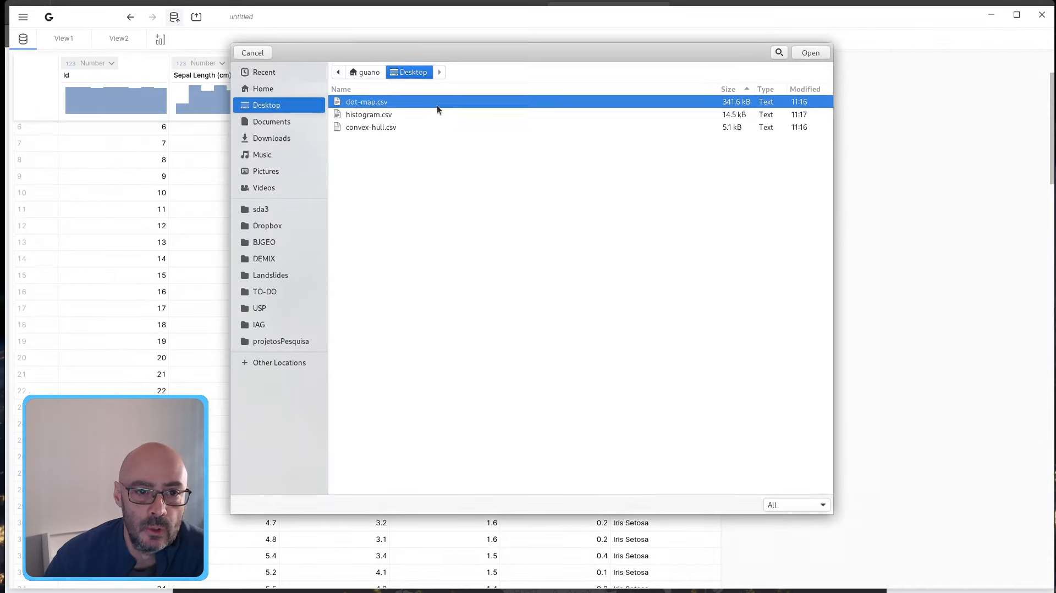
key("Return")
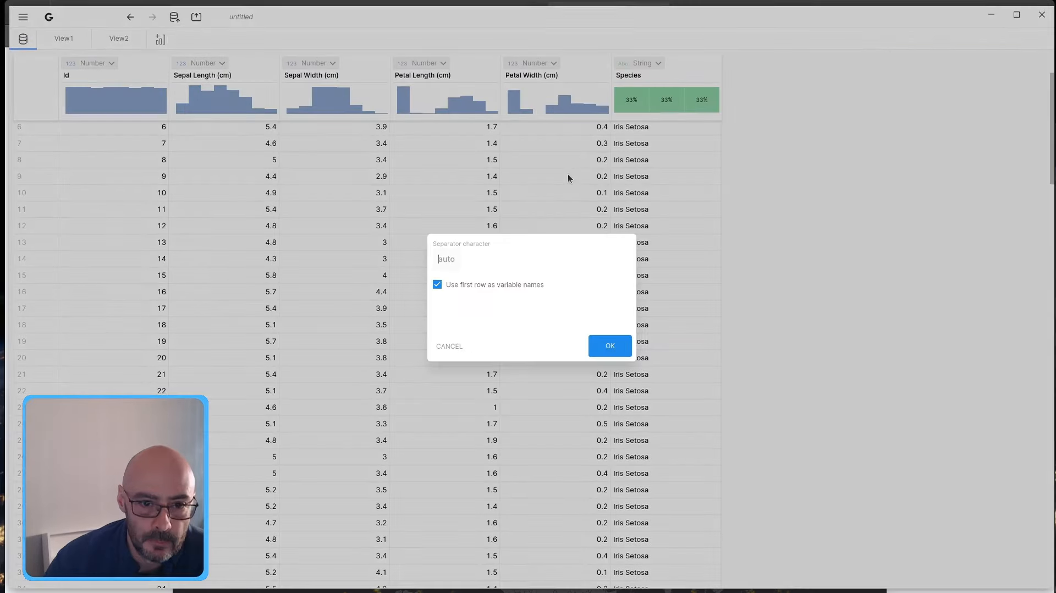
left_click(606, 346)
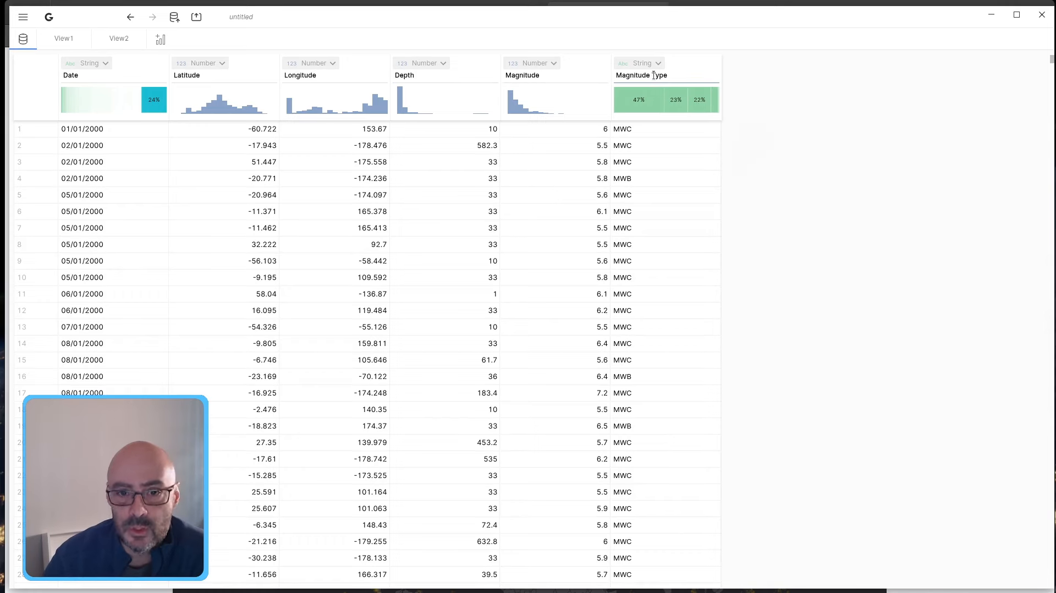
Check the two existing chart views against the new data and add a new empty view.
left_click(107, 37)
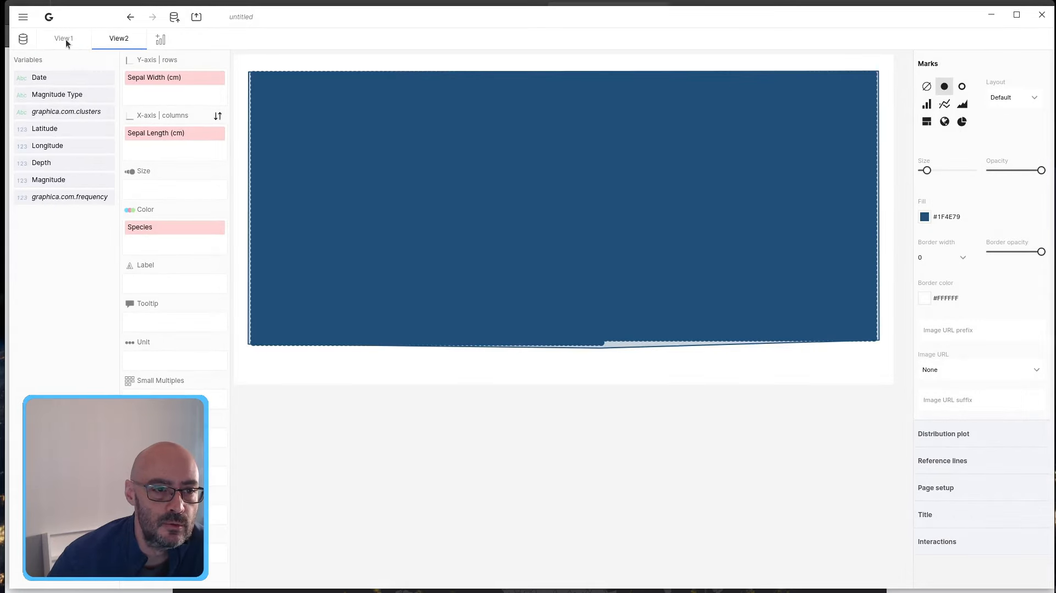
left_click(65, 39)
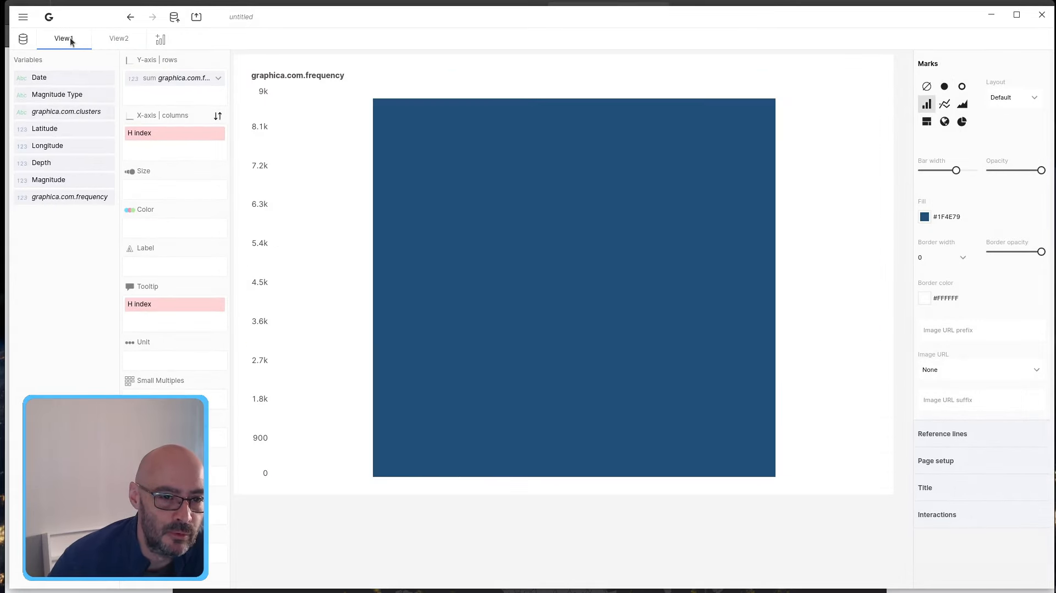
left_click(159, 41)
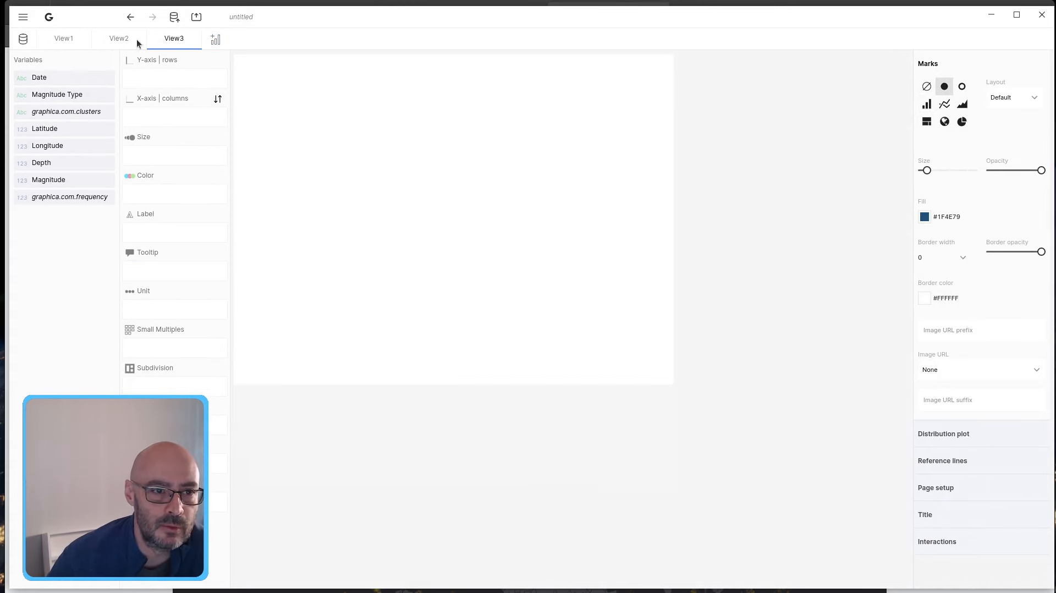
Delete the outdated View2 and View1, keeping only the new View3.
left_click(117, 39)
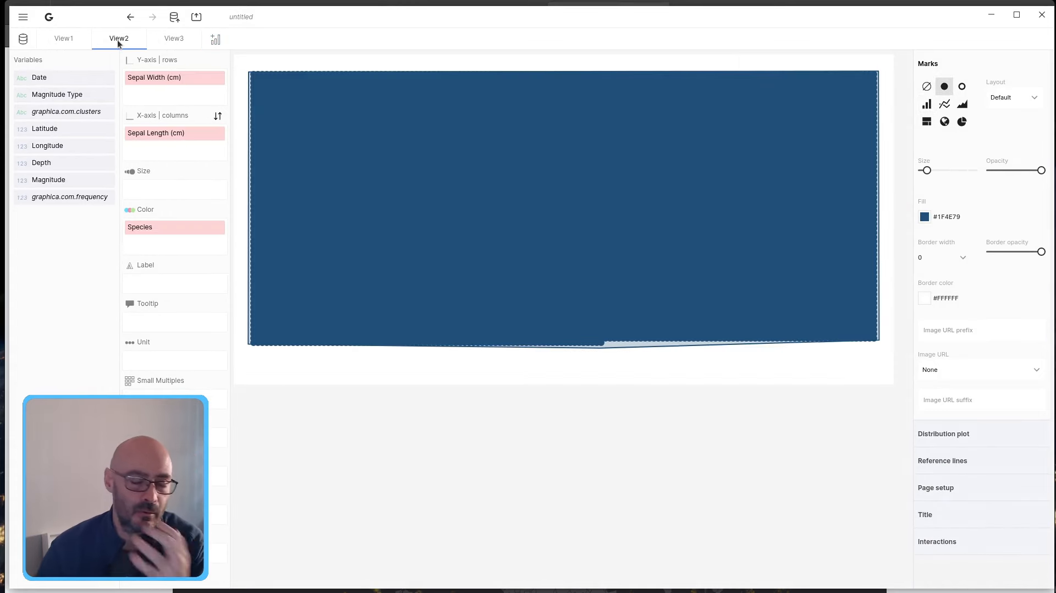
right_click(118, 44)
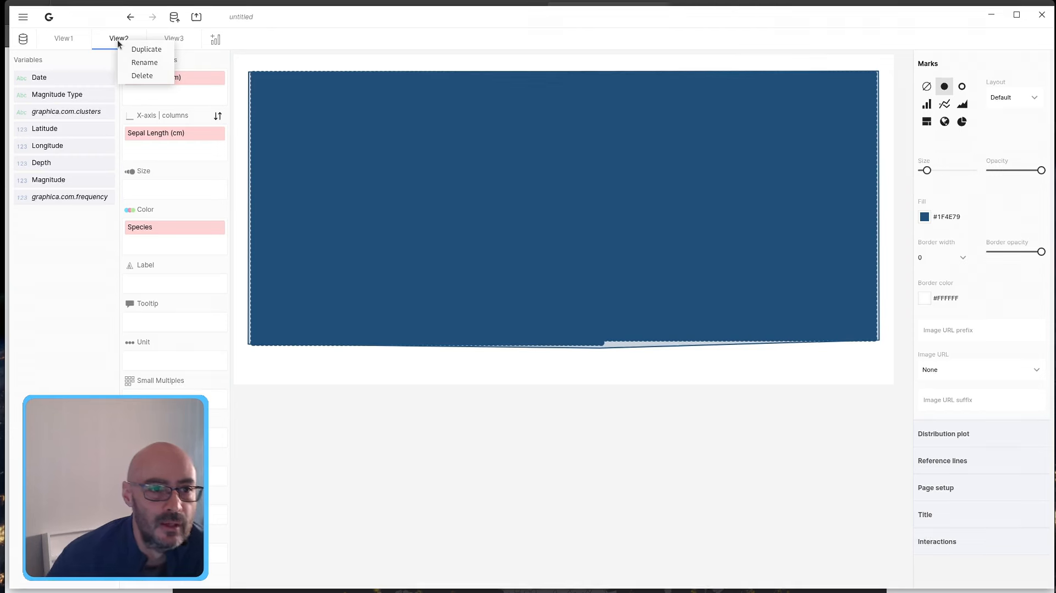
left_click(134, 74)
left_click(69, 40)
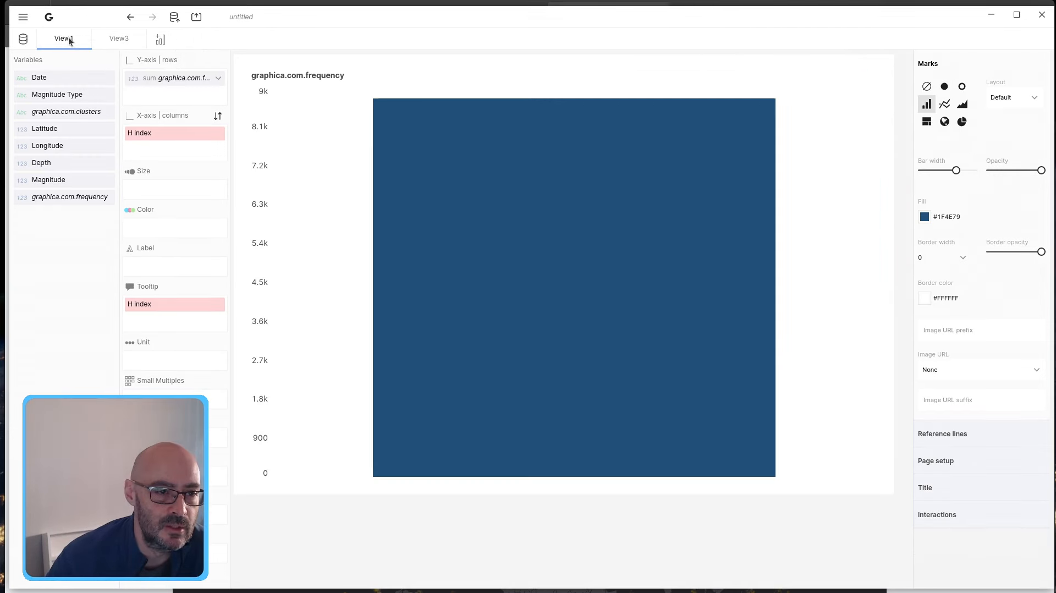
right_click(70, 41)
left_click(85, 73)
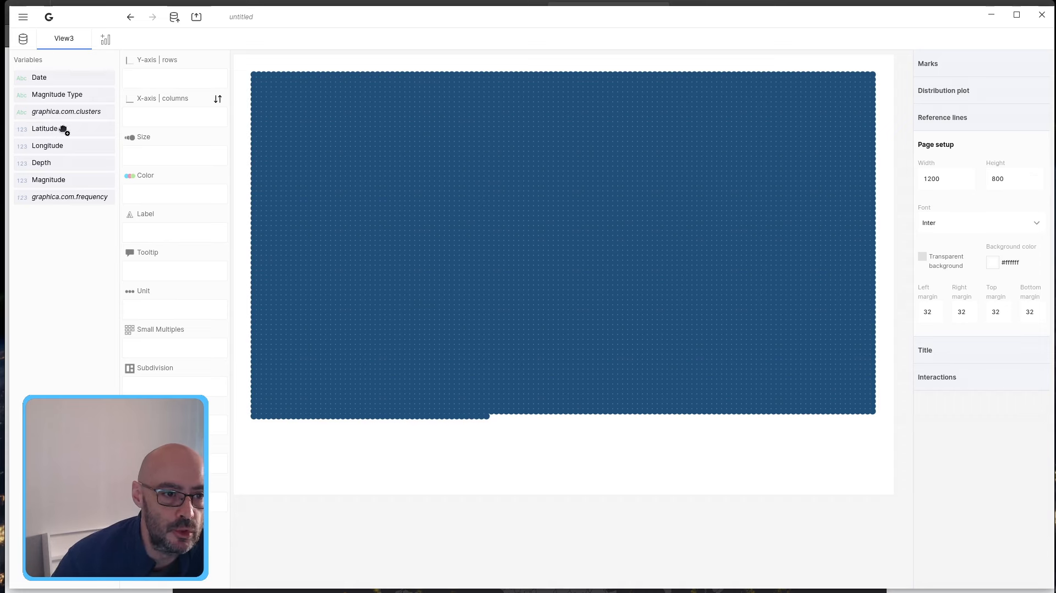
Plot Latitude on the Y-axis against Longitude on the X-axis as disks, and set the marks layout to Map.
left_click_drag(64, 130, 140, 77)
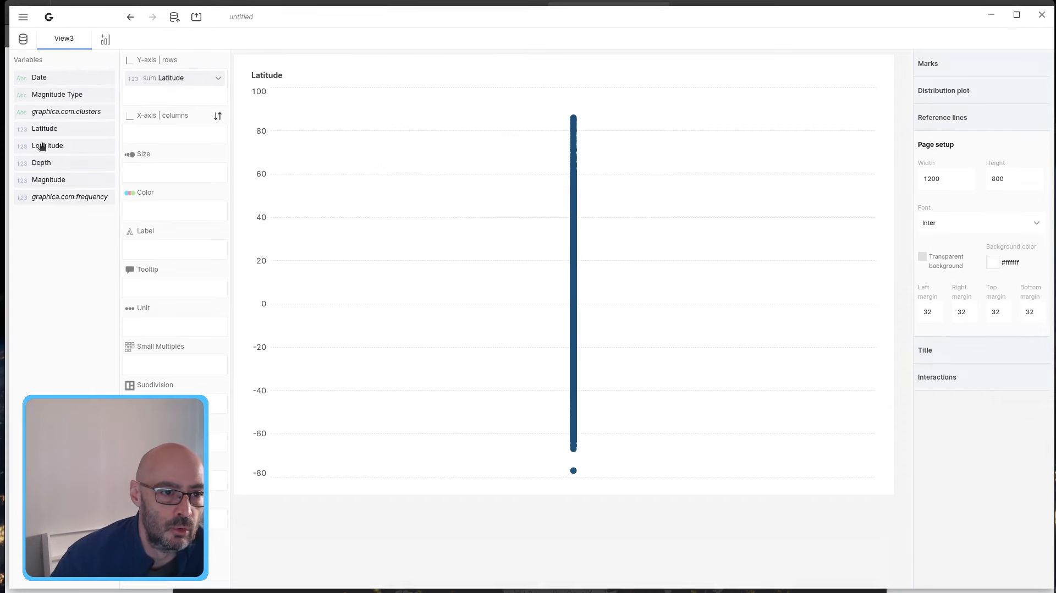
left_click_drag(43, 146, 196, 142)
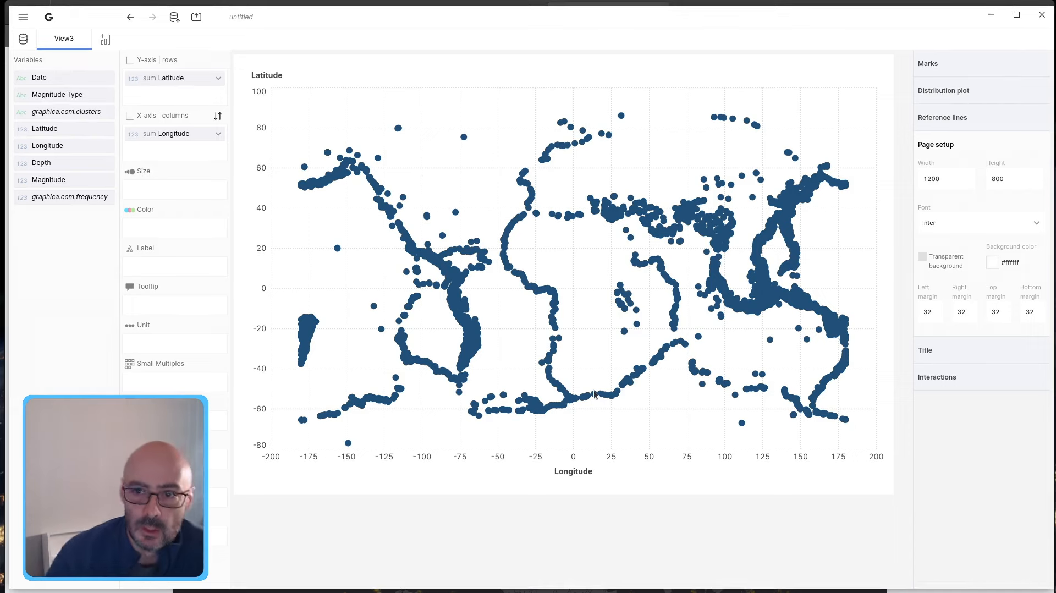
left_click(964, 70)
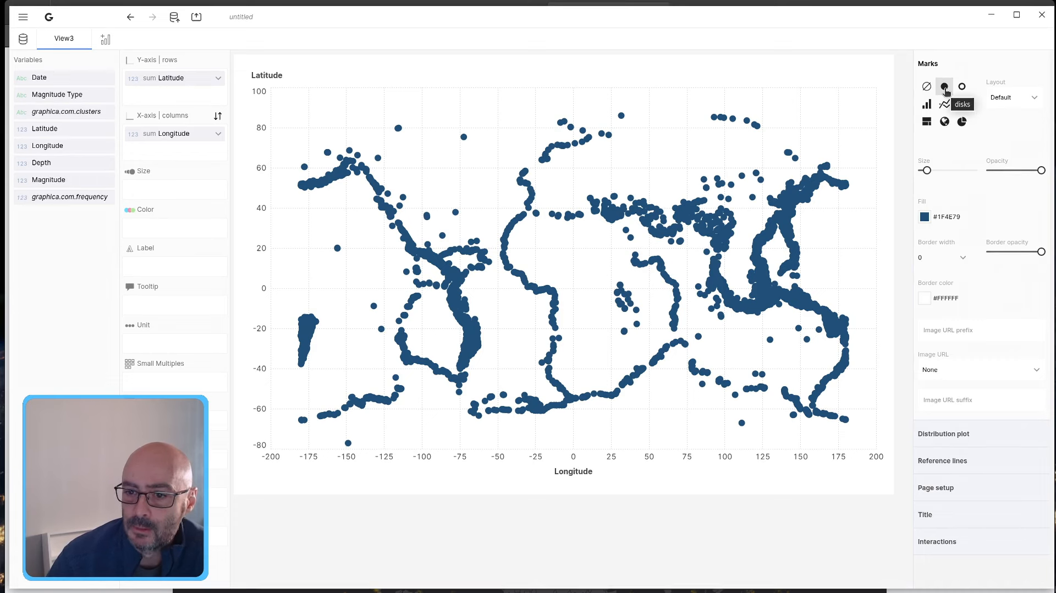
left_click(1012, 97)
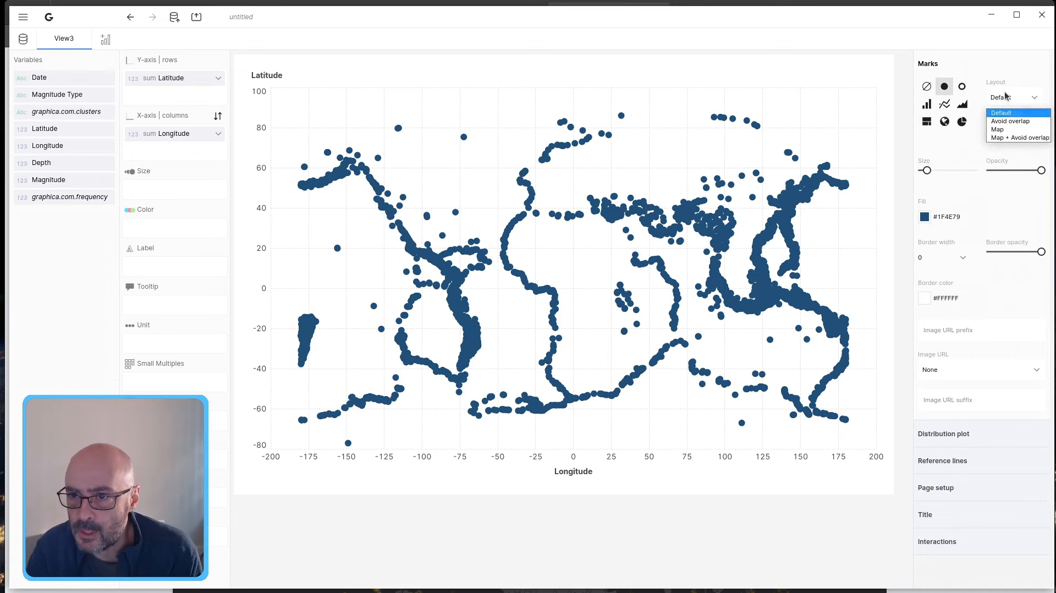
left_click(1008, 136)
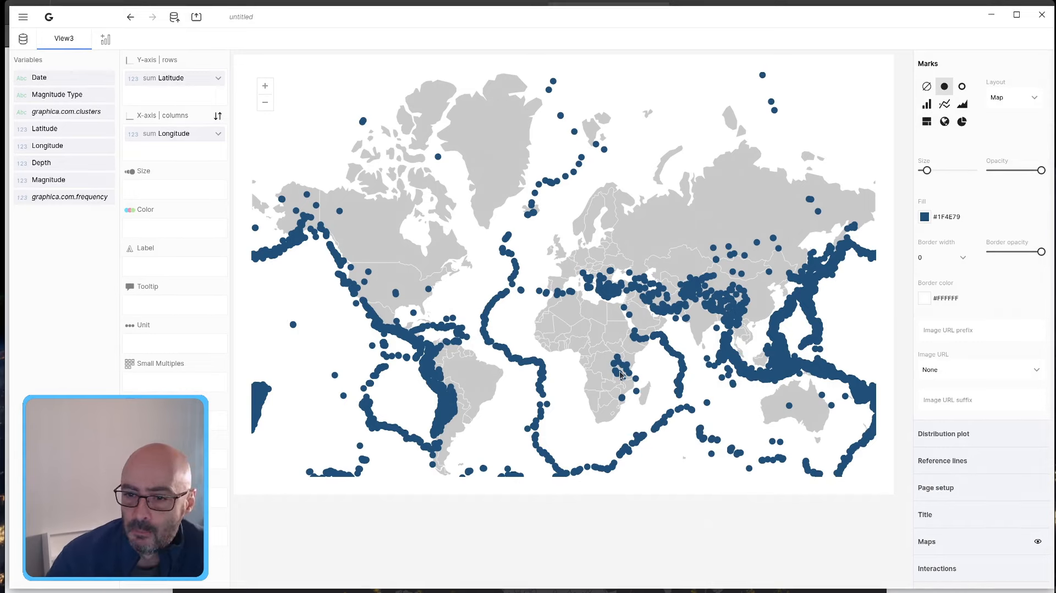
Examine the earthquake points on the world map at closer and wider zoom levels.
scroll(449, 419, "up", 1)
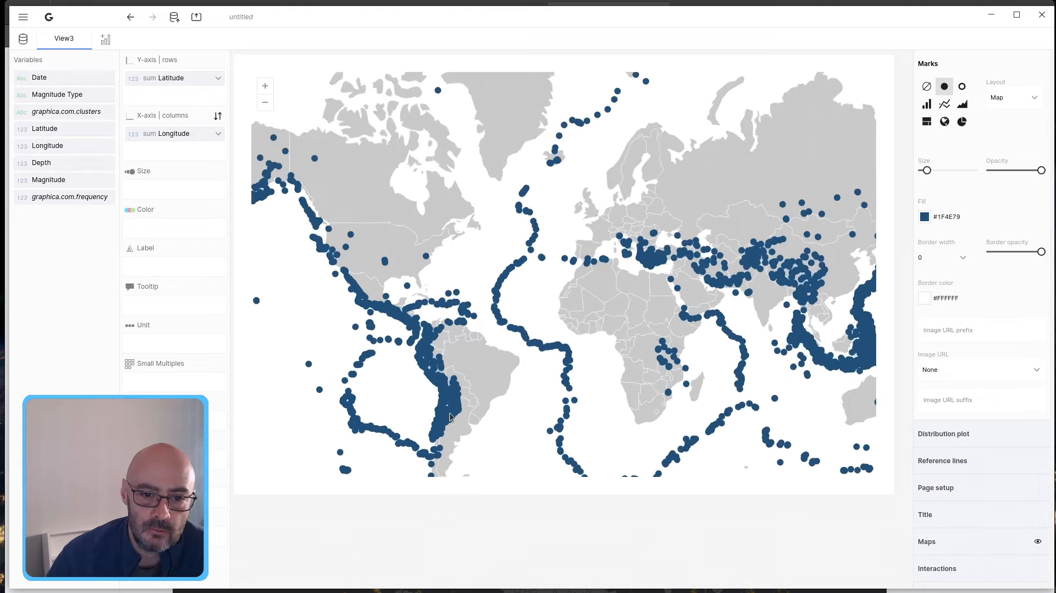
scroll(451, 413, "up", 2)
scroll(457, 392, "down", 3)
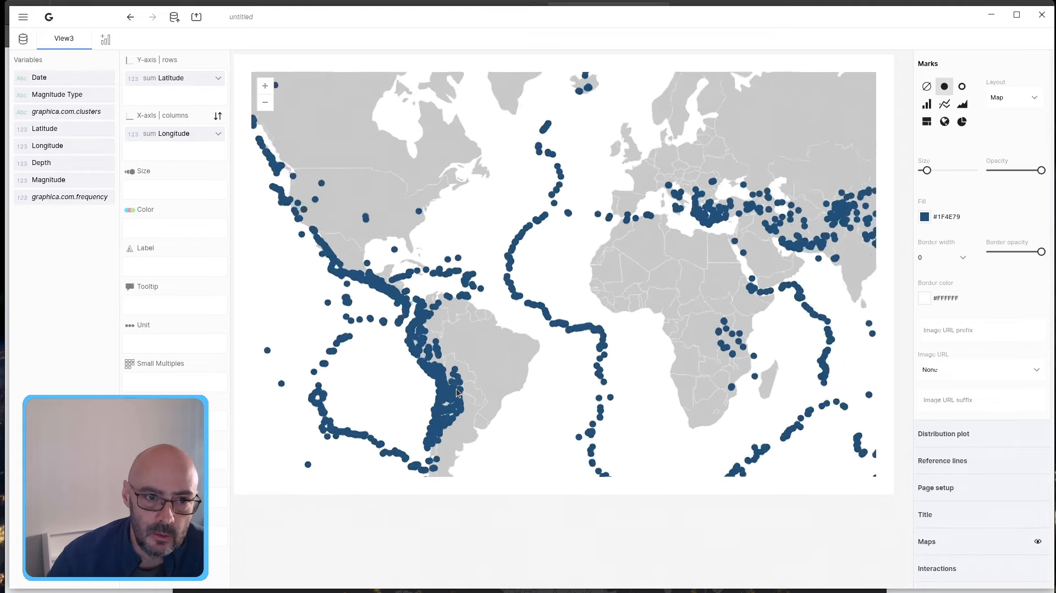
scroll(456, 391, "down", 1)
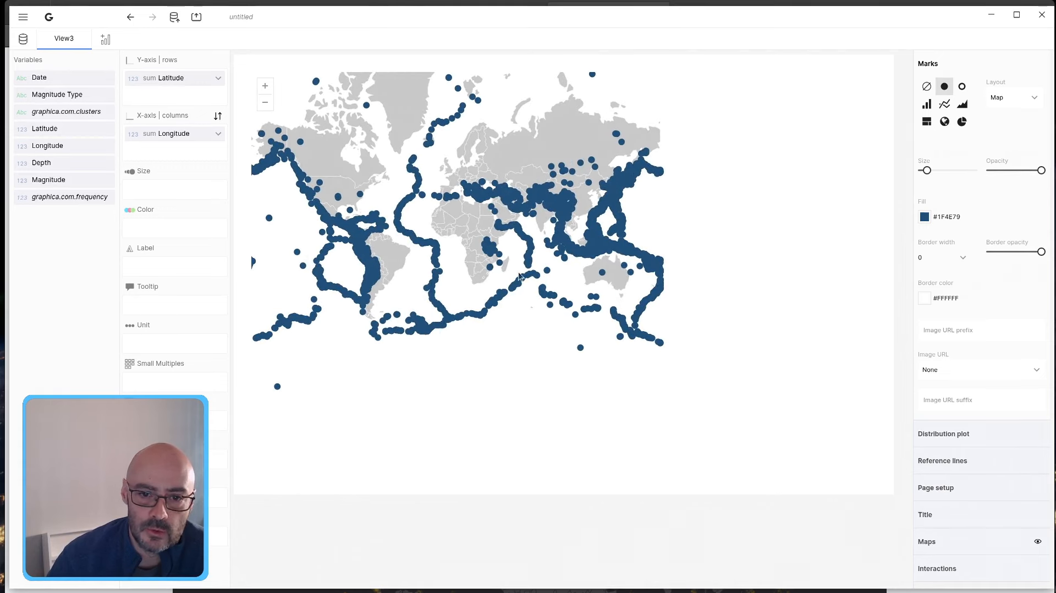
left_click(265, 86)
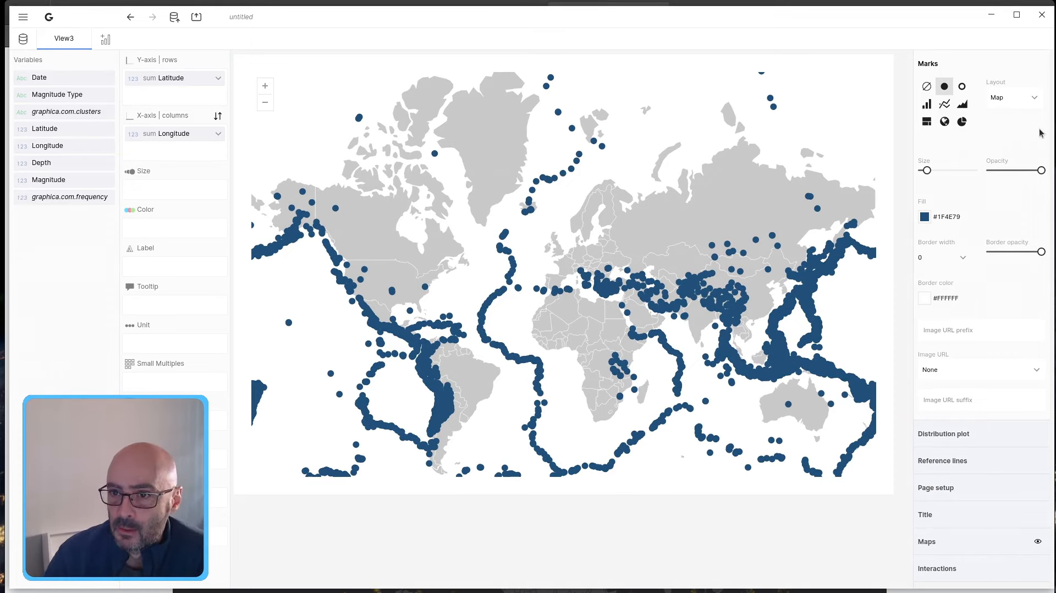
Try the Natural Earth projection for the map and settle on Equirectangular.
left_click(956, 489)
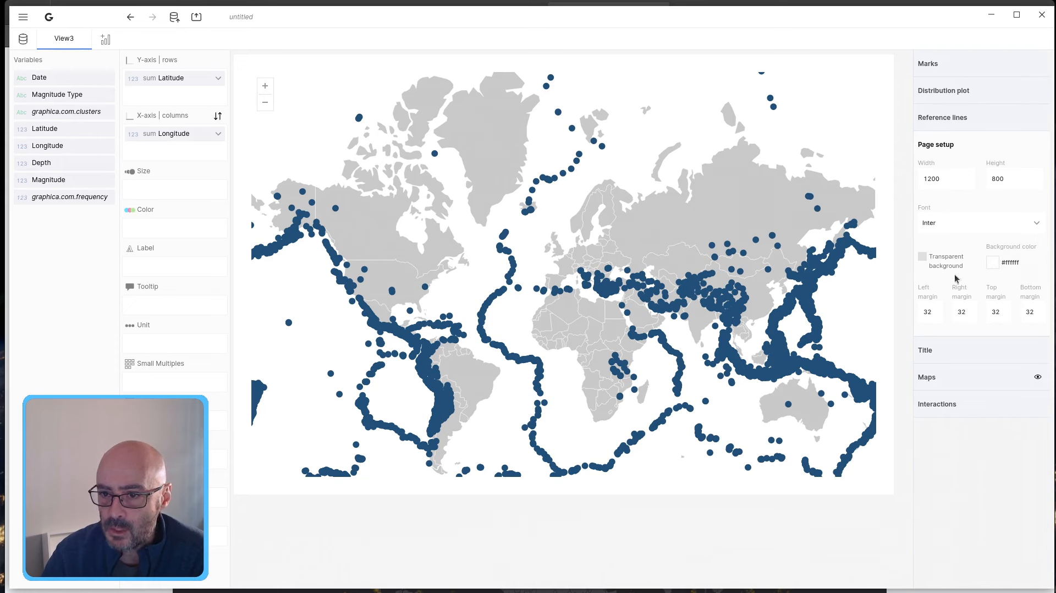
left_click(971, 374)
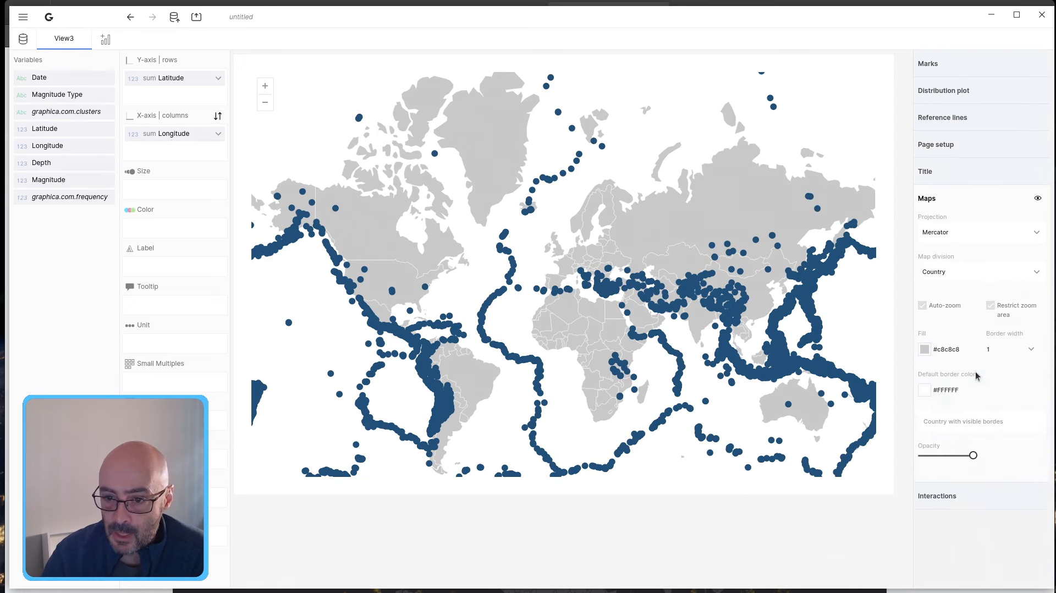
left_click(948, 232)
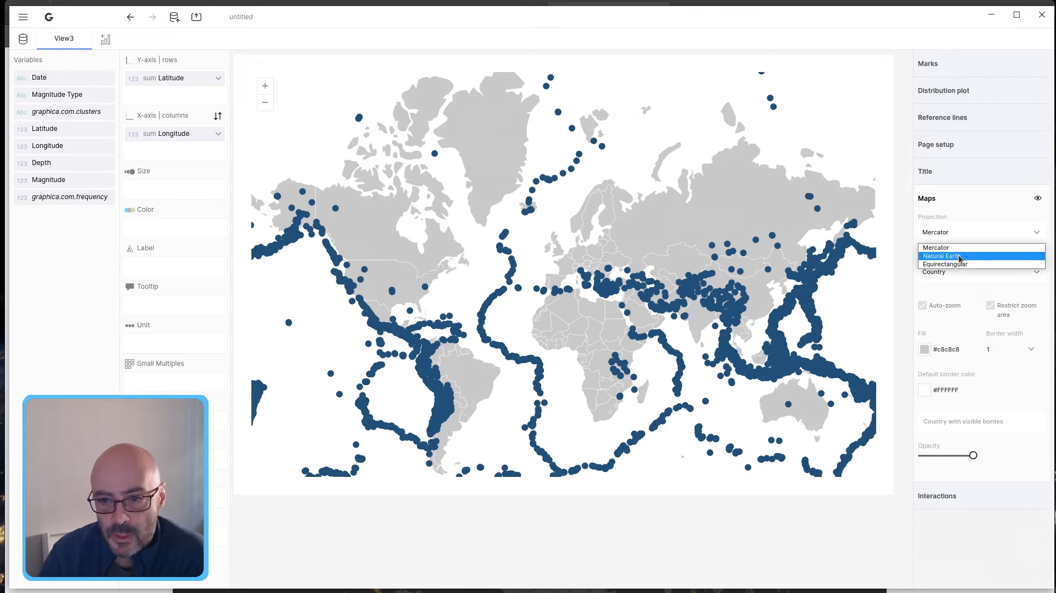
left_click(959, 256)
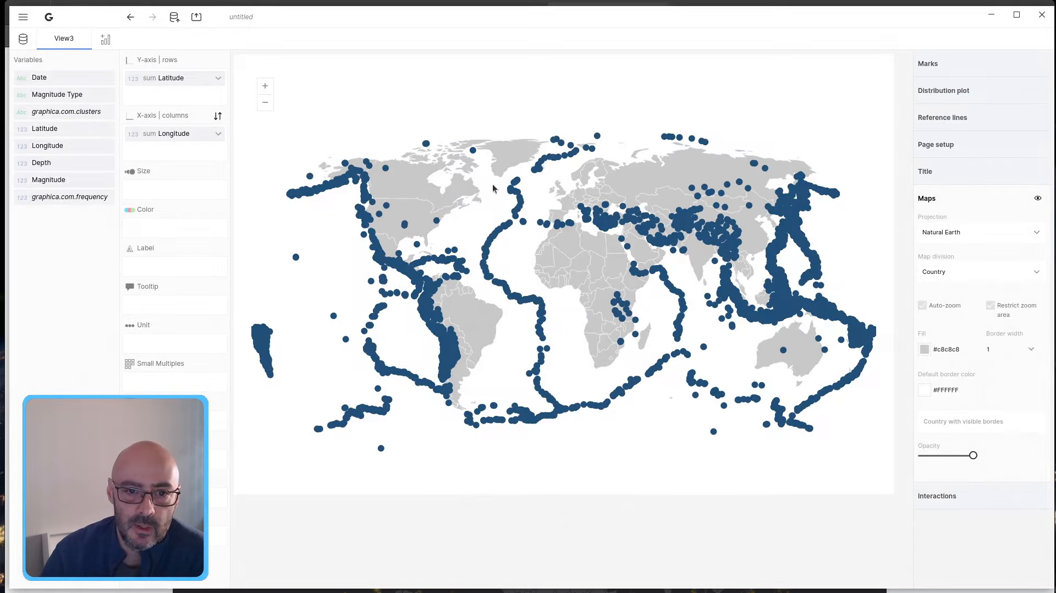
left_click(933, 231)
left_click(955, 264)
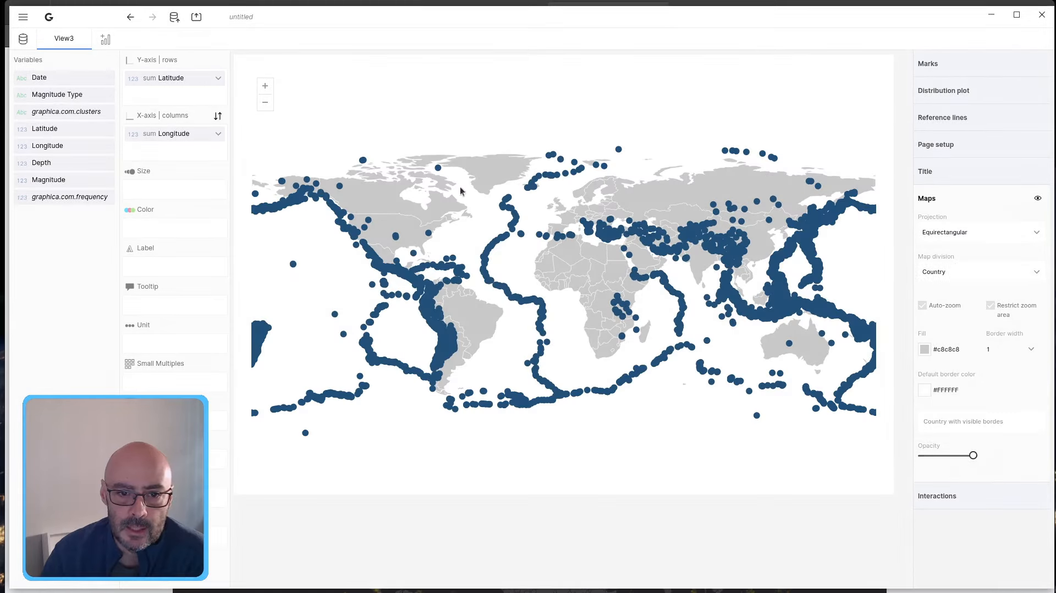
Try the Provinces/States map division, restore Country, and check the choices for countries with visible borders.
left_click(970, 273)
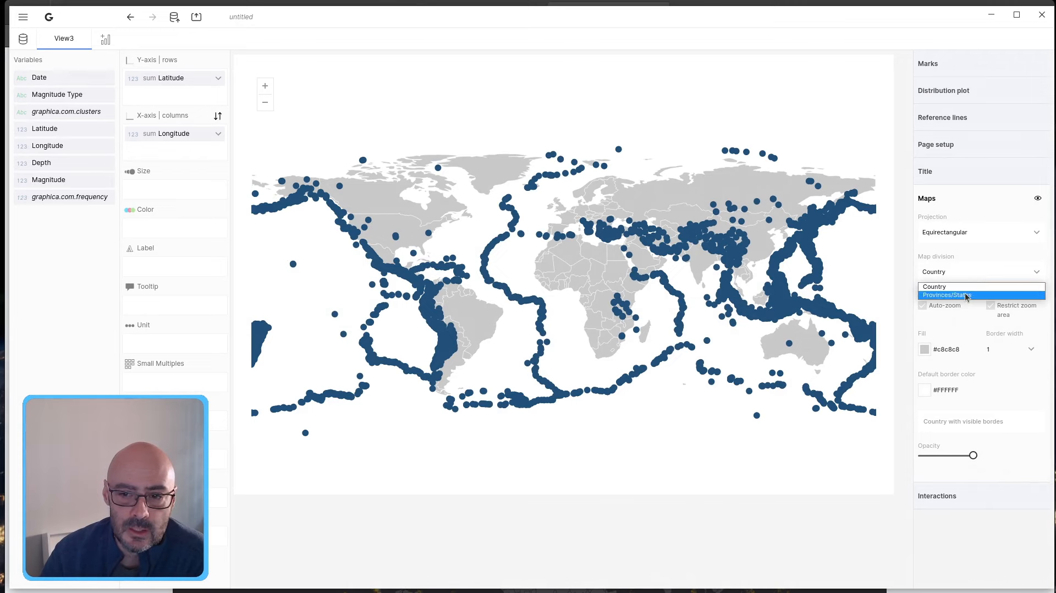
left_click(966, 295)
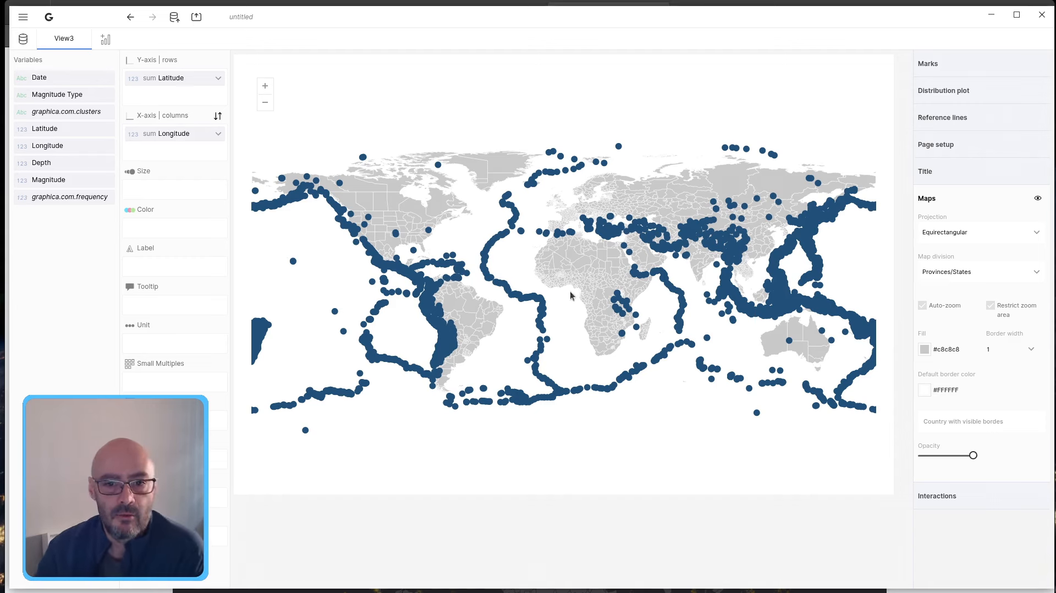
left_click(967, 275)
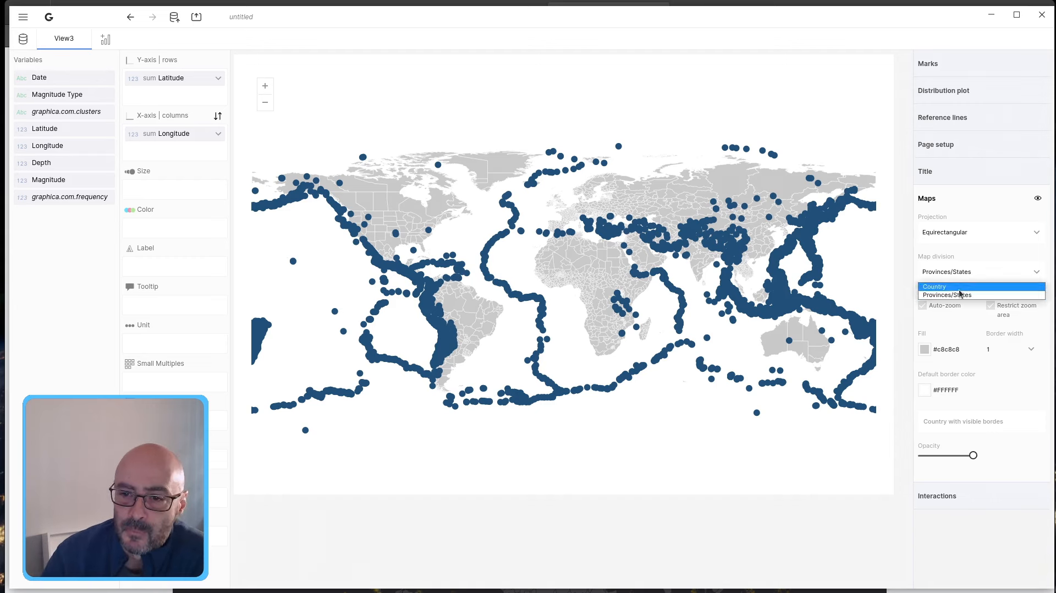
left_click(958, 286)
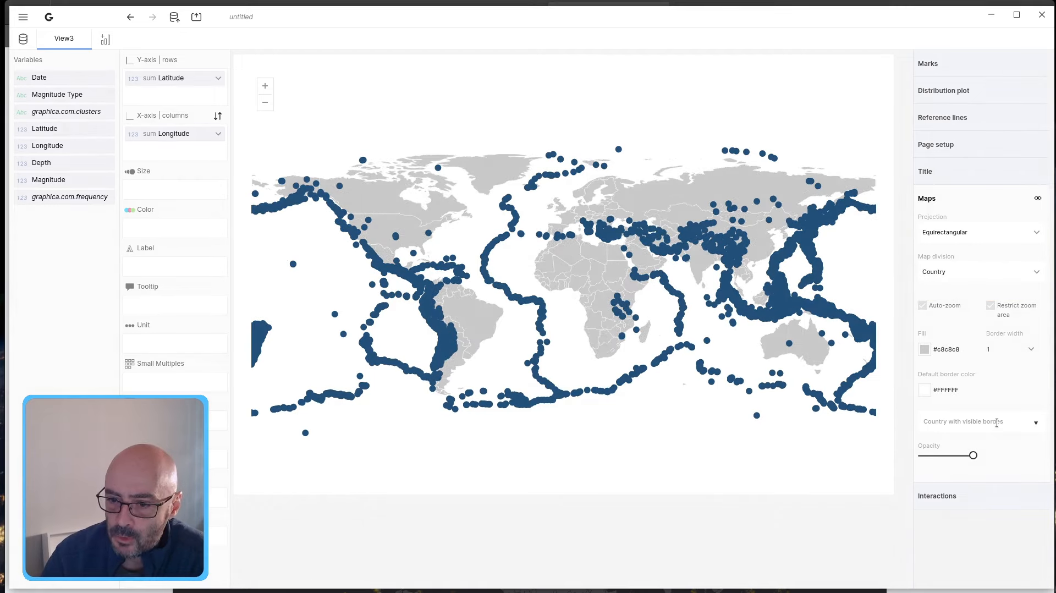
left_click(1035, 425)
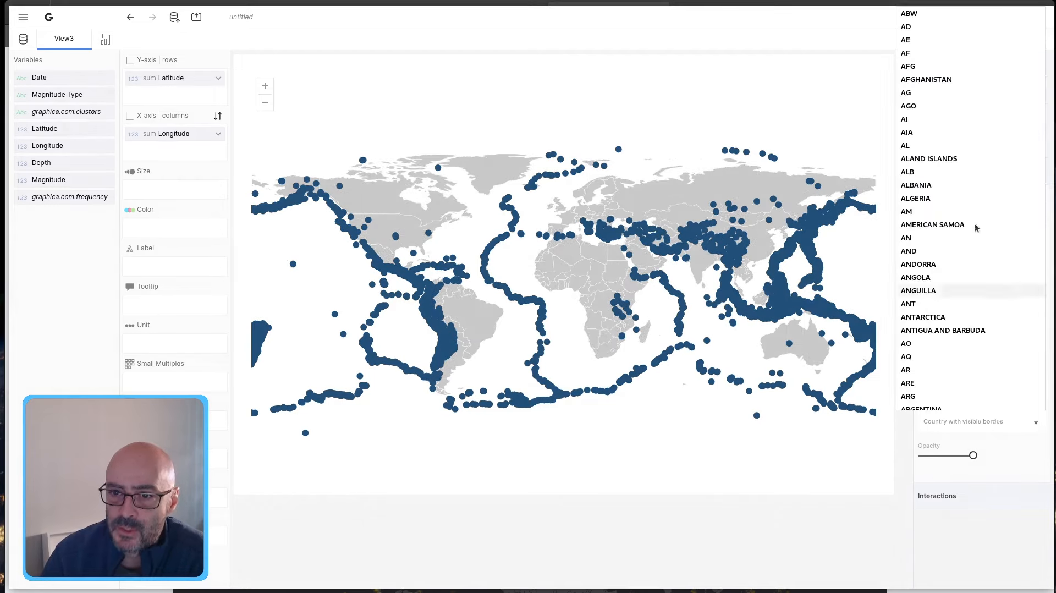
left_click(973, 456)
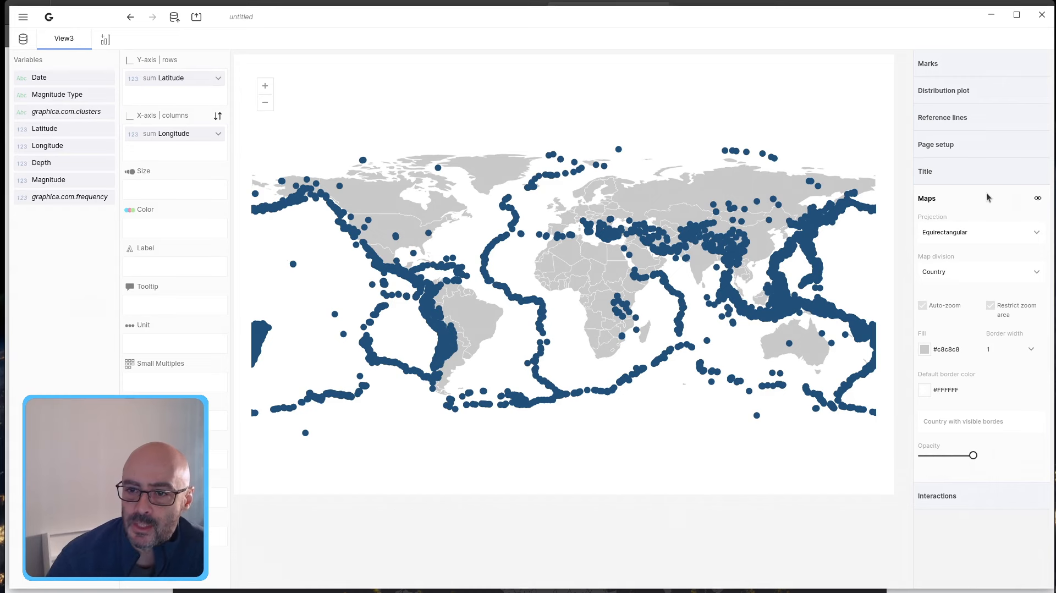
Try highlighting elements on hover in the chart's interactions and switch it off again.
left_click(954, 495)
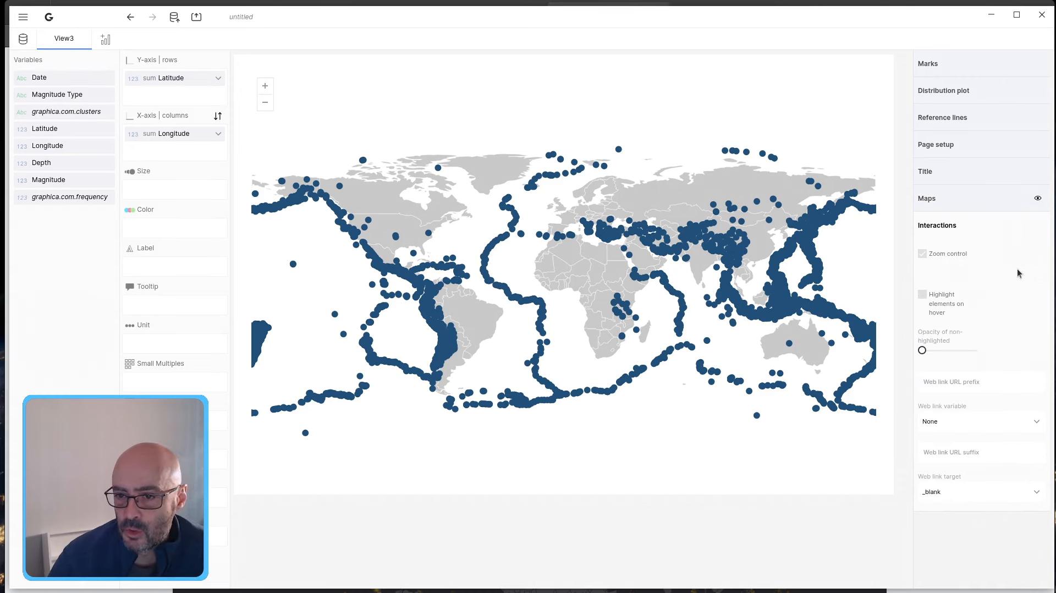
left_click(922, 295)
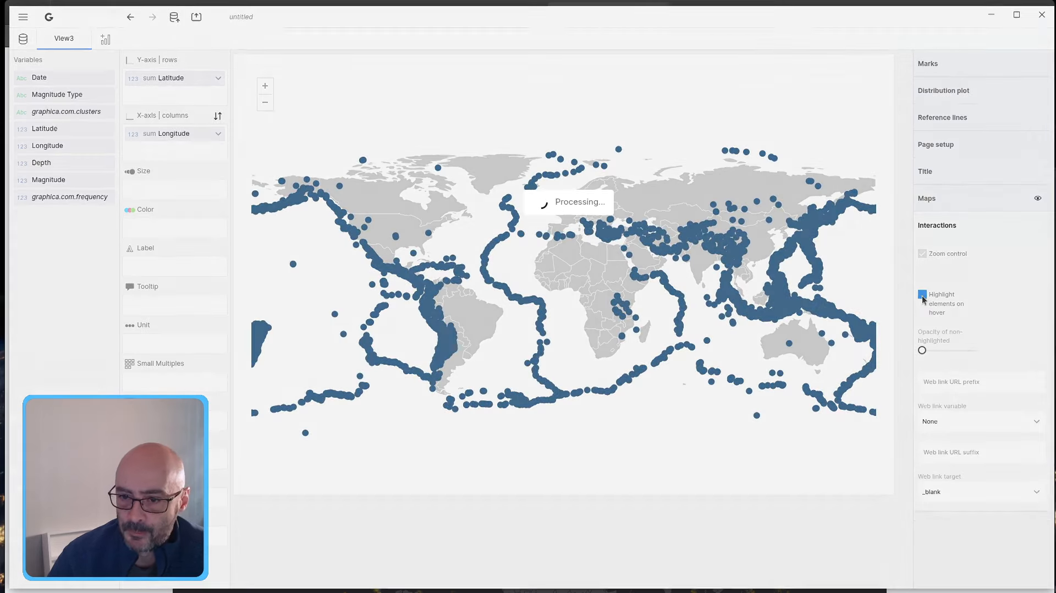
left_click(922, 295)
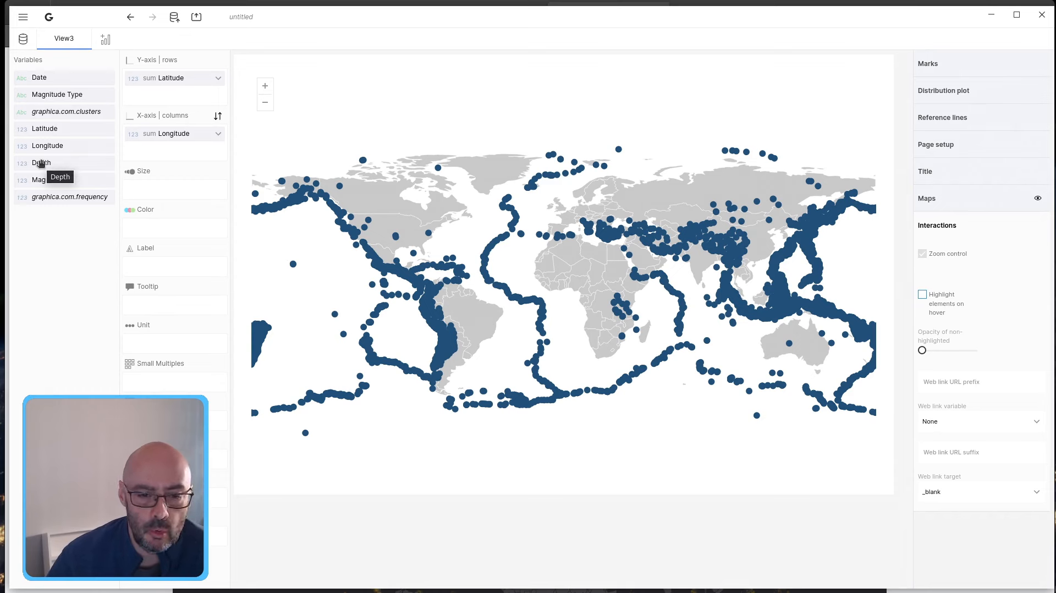
Color the earthquake points by Depth with a sequential gradient from #adb5db to #d84b75.
left_click_drag(41, 163, 146, 227)
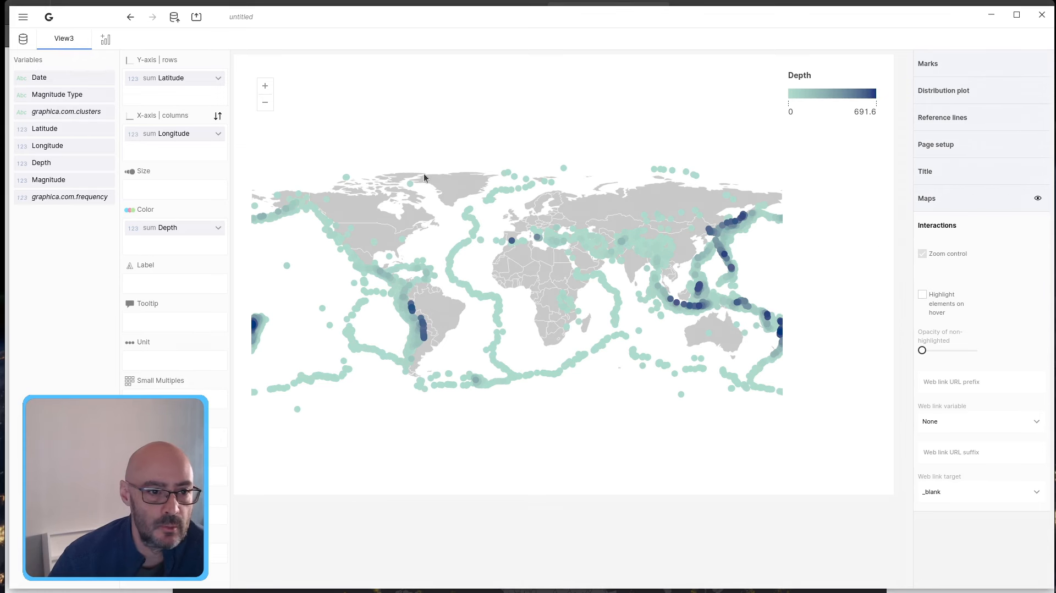
left_click(174, 228)
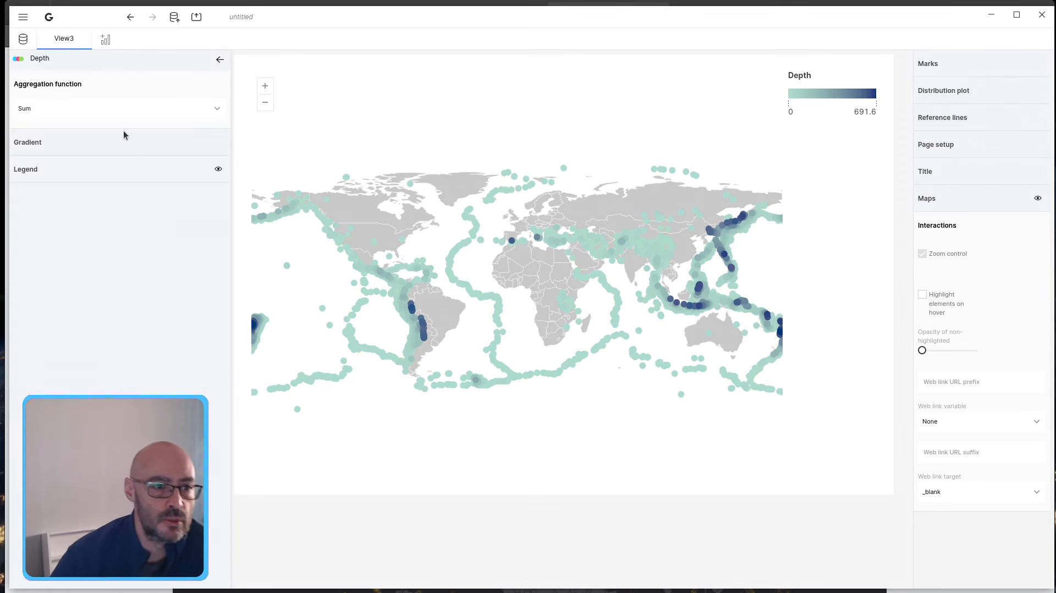
left_click(131, 144)
left_click(68, 190)
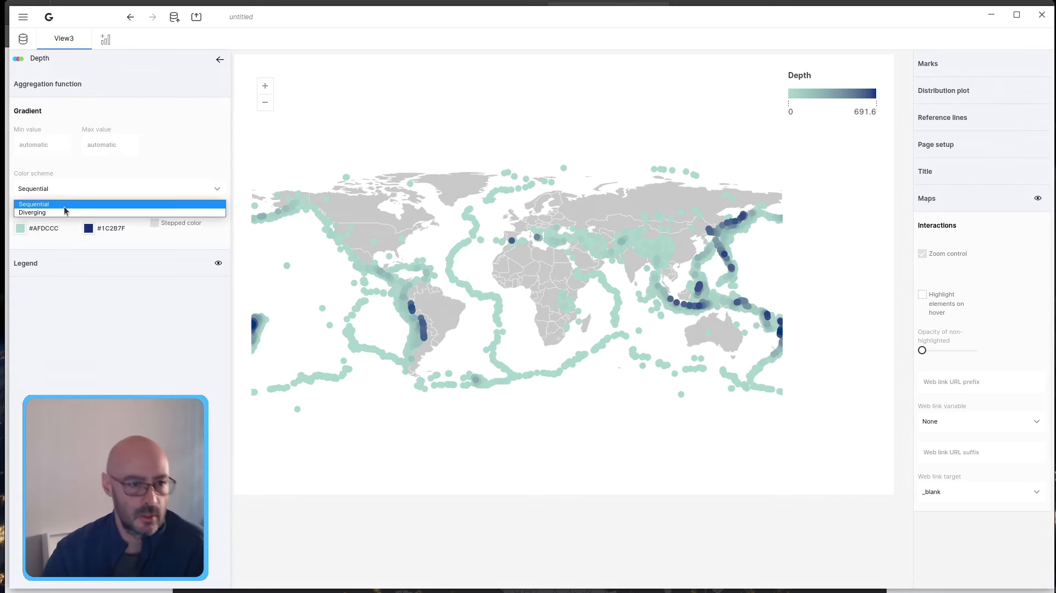
left_click(64, 206)
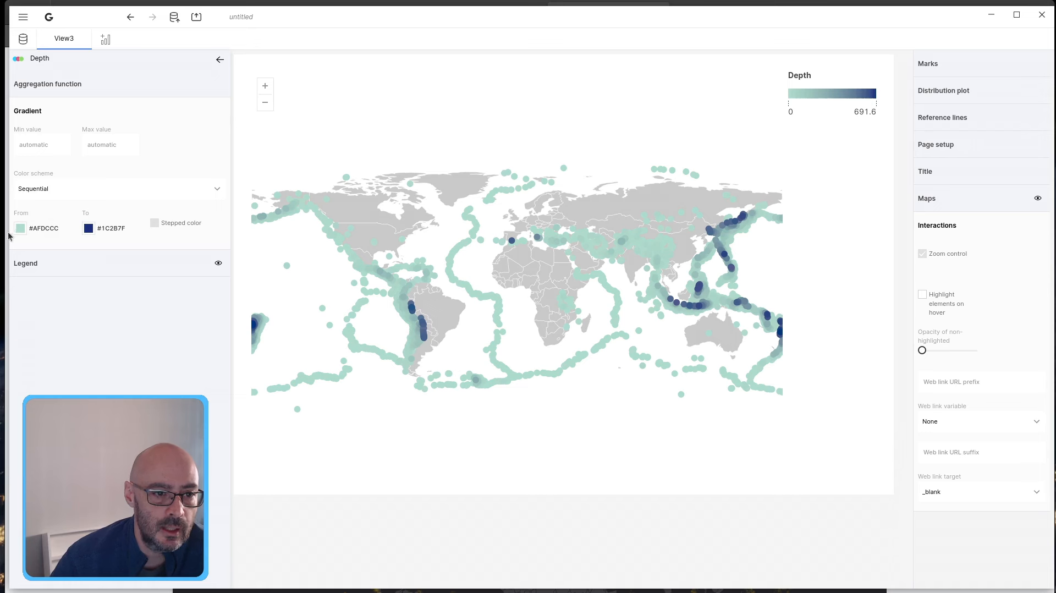
left_click(20, 228)
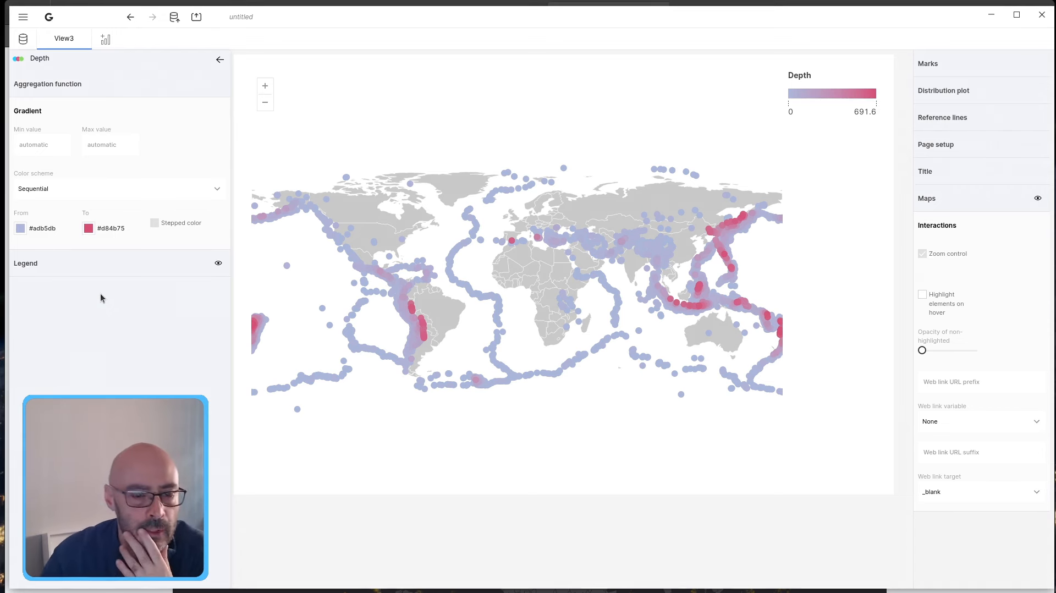
Place the color legend at the bottom of the chart and close the Depth color settings.
left_click(65, 271)
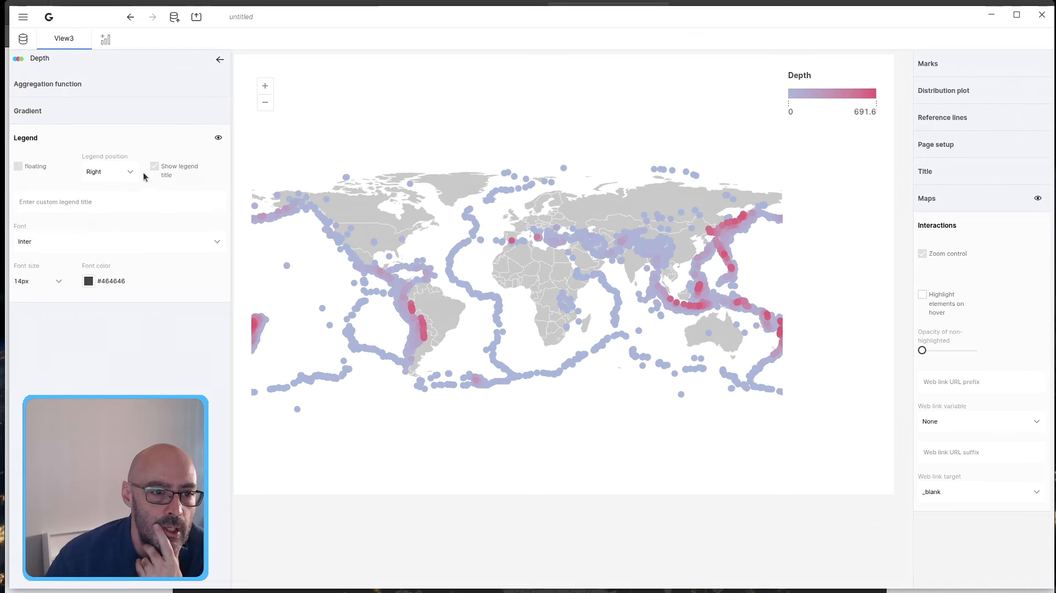
left_click(122, 175)
left_click(122, 195)
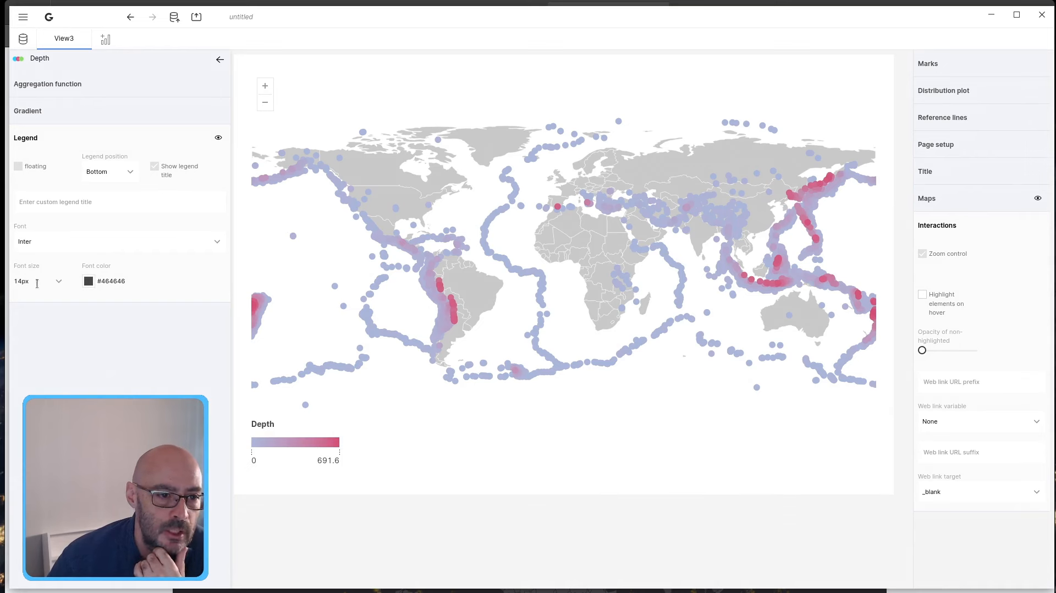
left_click(221, 62)
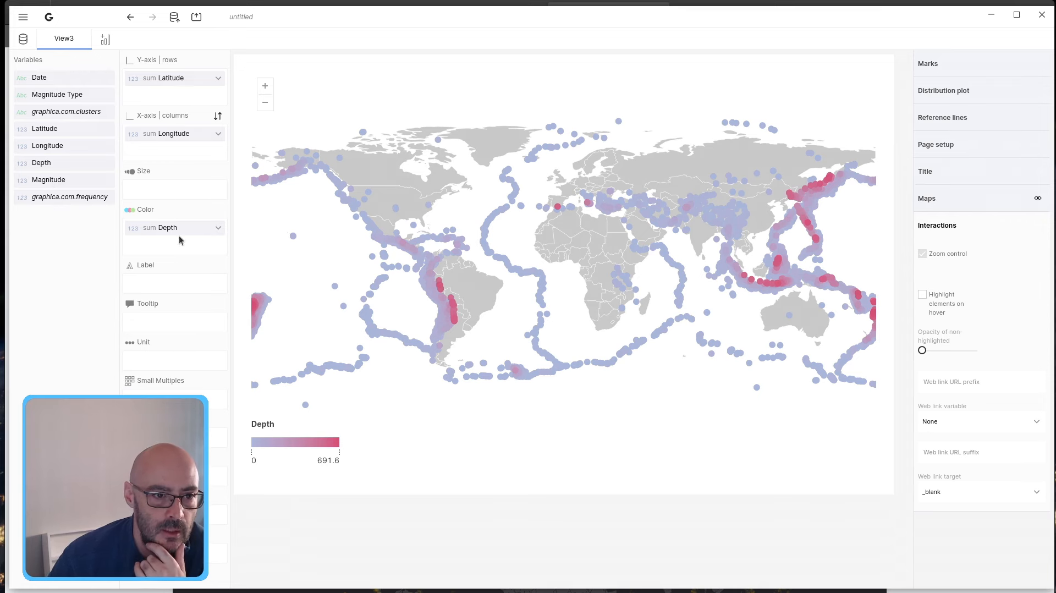
Try Magnitude as the point size and swap the variables so Depth sets the size and Magnitude the color.
left_click_drag(45, 179, 184, 196)
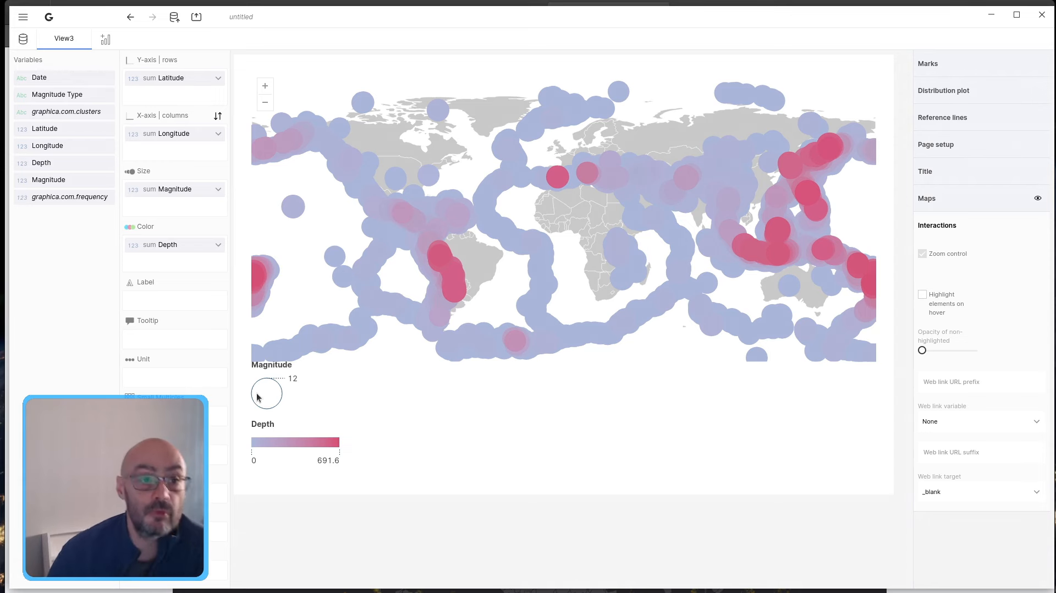
mouse_move(184, 191)
left_mouse_down()
mouse_move(187, 255)
mouse_move(180, 214)
mouse_move(168, 236)
mouse_move(170, 191)
left_mouse_up()
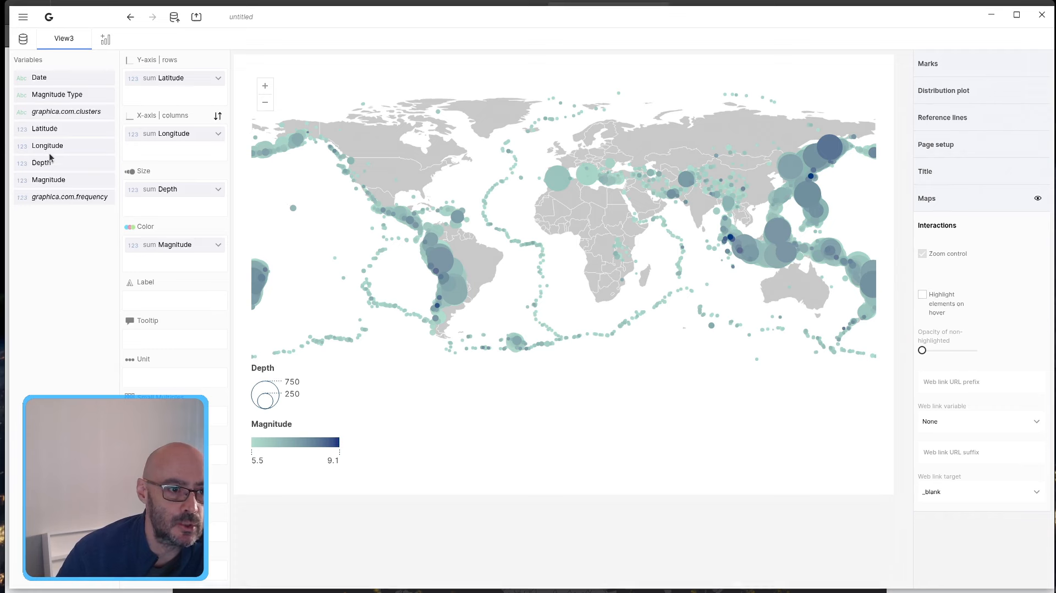
Add Date, Magnitude Type, Depth and Magnitude to the tooltip of the earthquake points.
left_click_drag(47, 80, 183, 357)
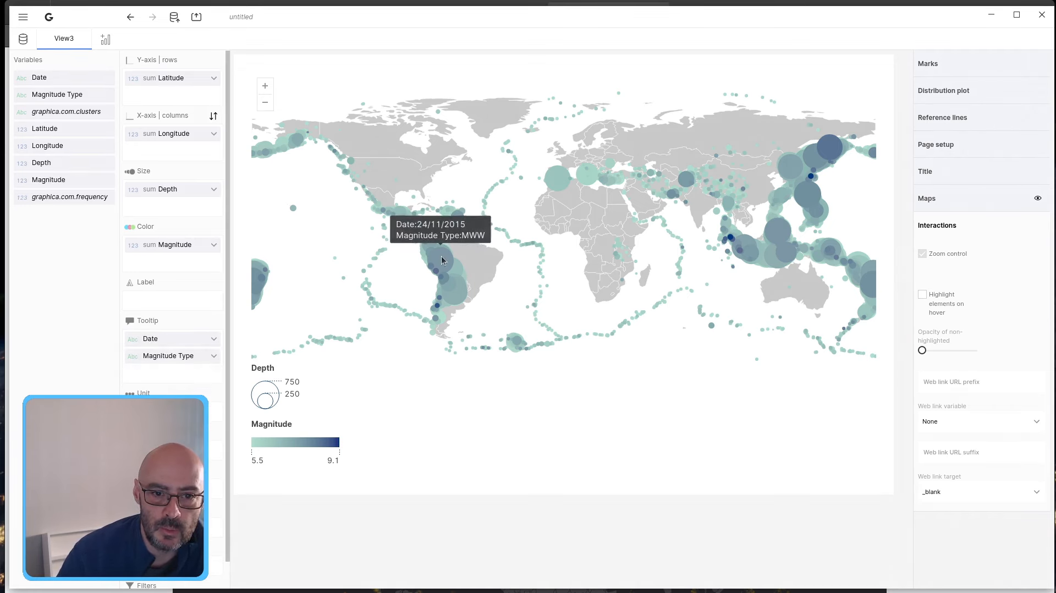
mouse_move(457, 297)
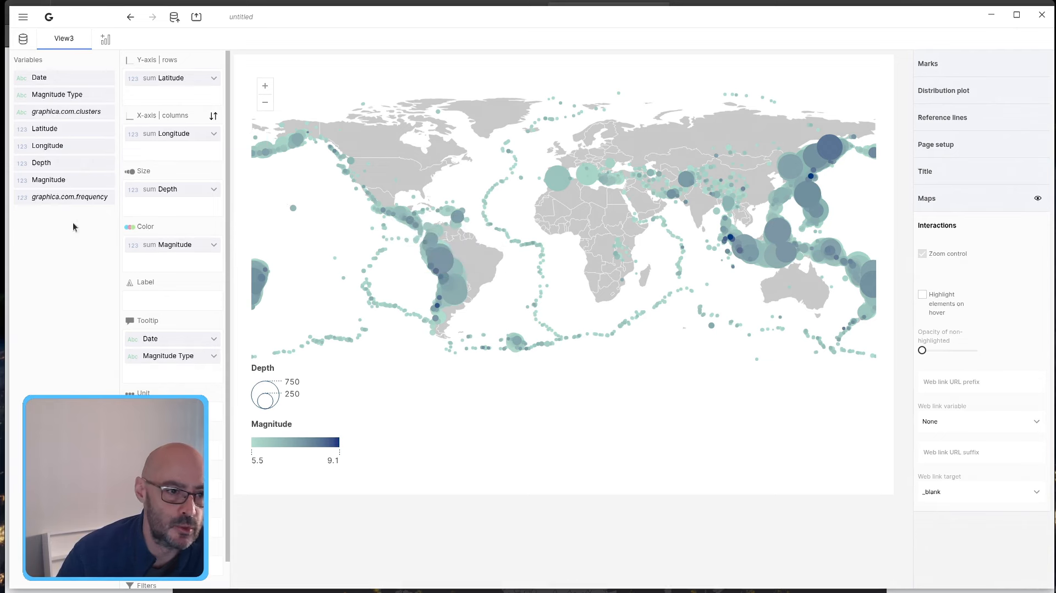
left_click_drag(36, 163, 155, 379)
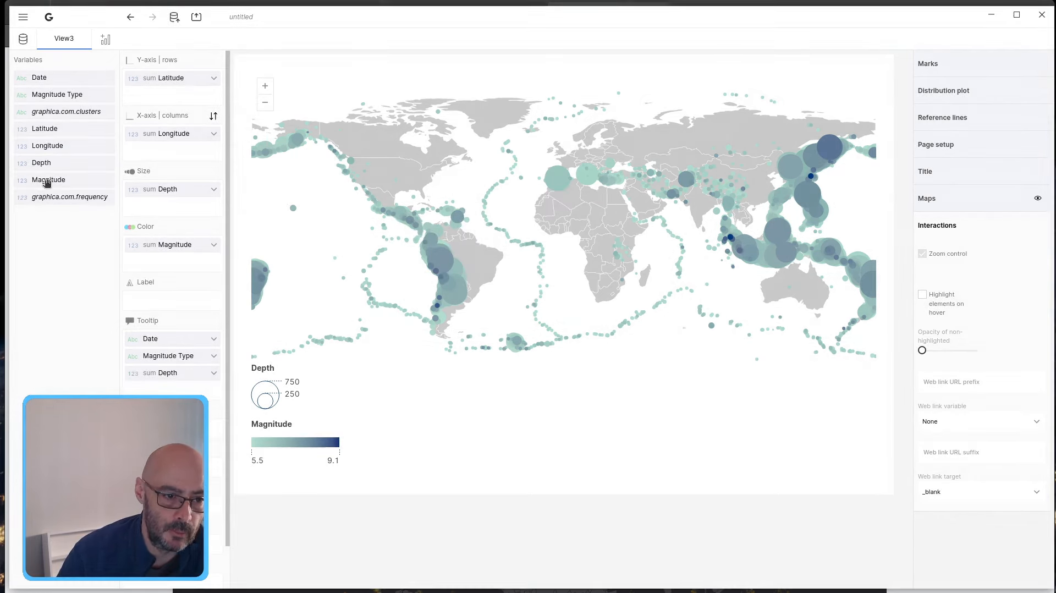
left_click_drag(47, 179, 144, 379)
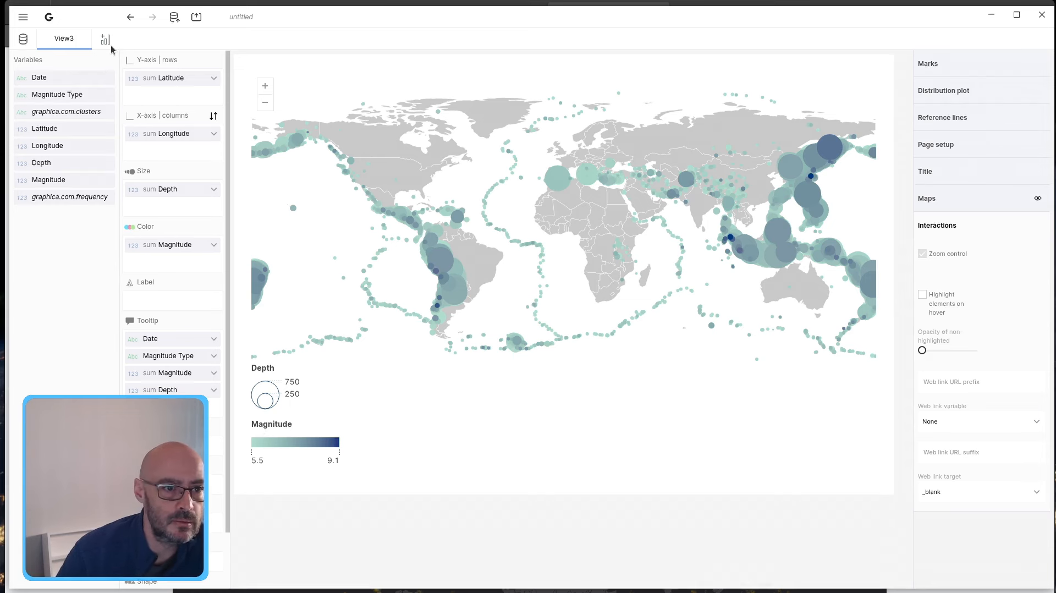
Try a red page background, #d25b5b, in the page setup.
left_click(935, 144)
left_click(990, 263)
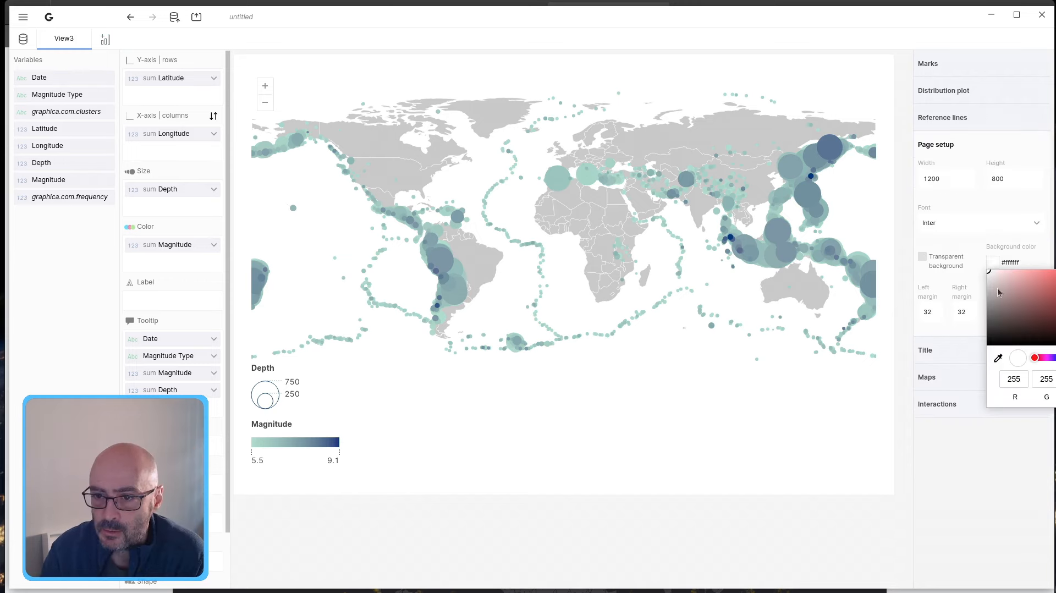
left_click_drag(1012, 284, 1055, 283)
left_click(985, 474)
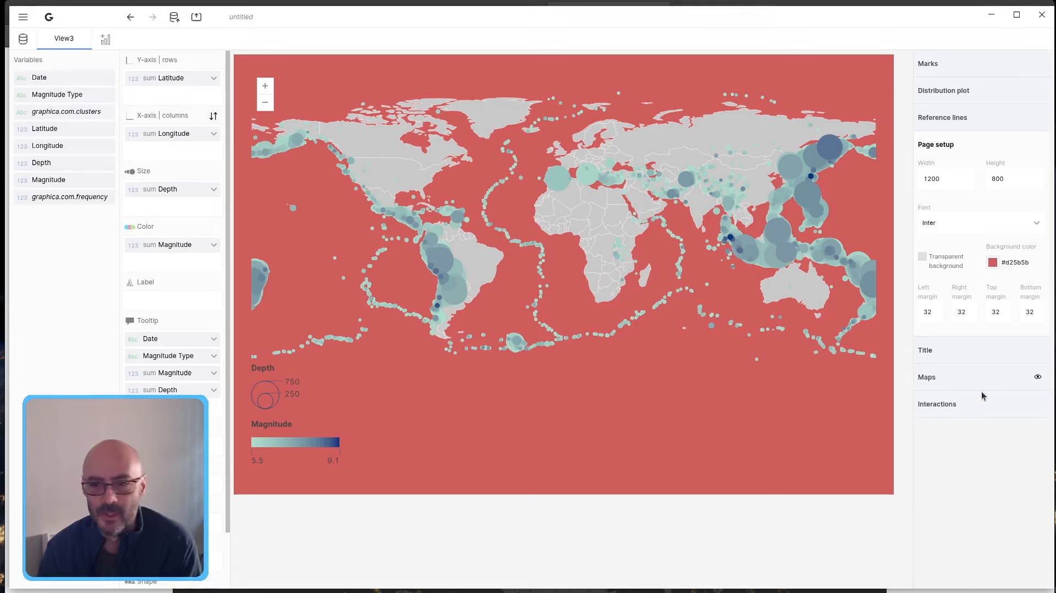
Set the page background color to #fafafa.
left_click(993, 262)
left_click_drag(996, 279, 982, 271)
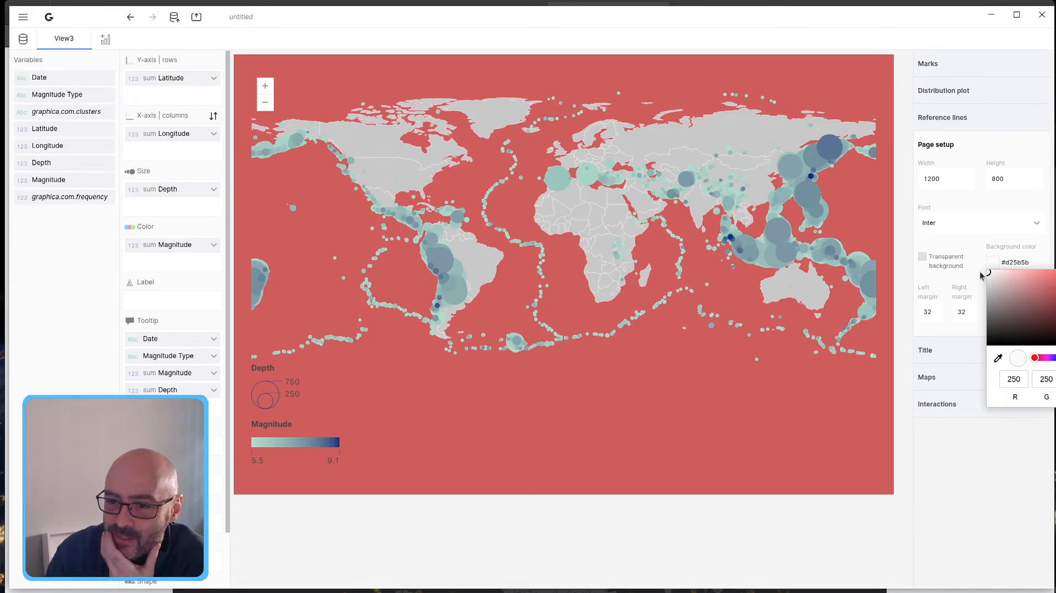
left_click(959, 514)
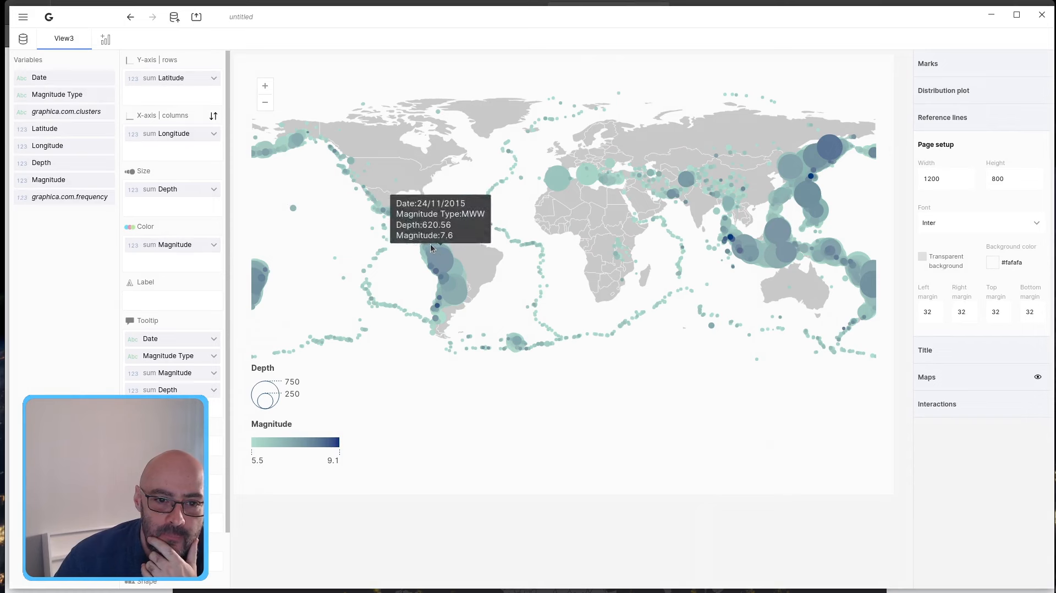
Export the earthquake map as HTML for online publishing, saving it on the Desktop as map.htm.
mouse_move(427, 244)
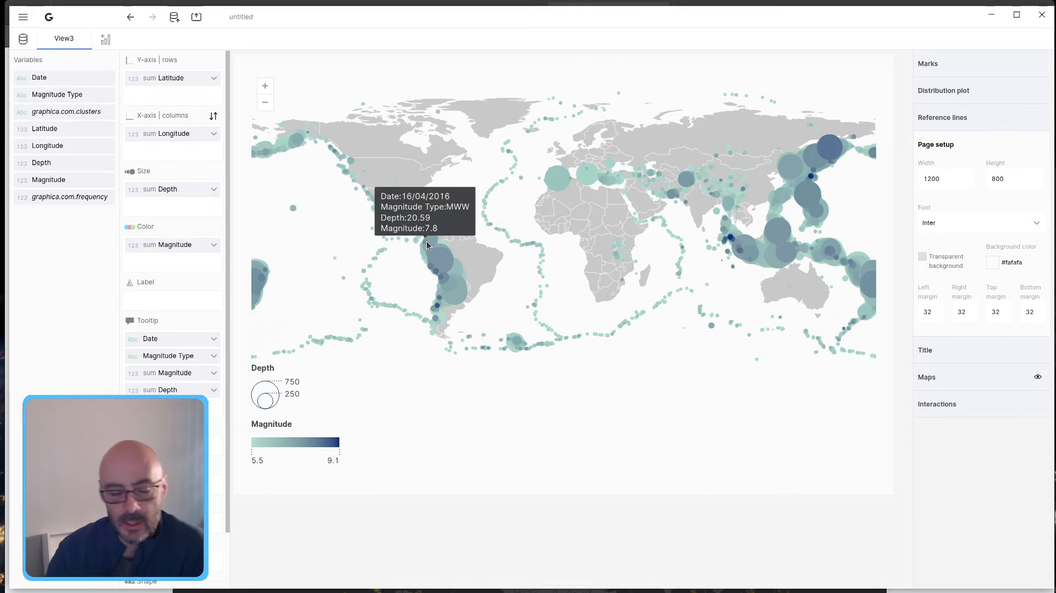
left_click(199, 22)
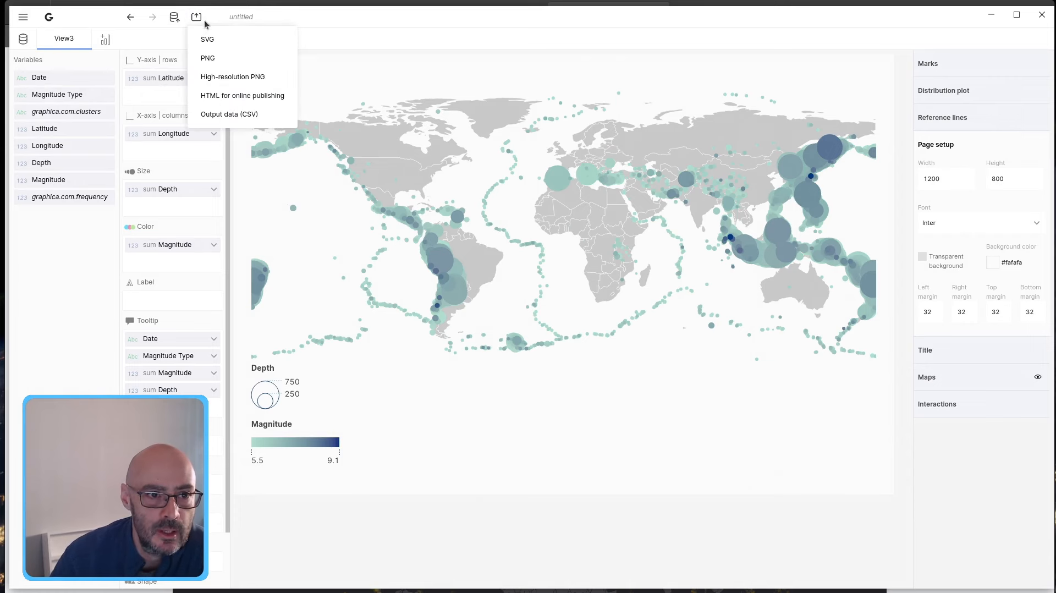
left_click(226, 96)
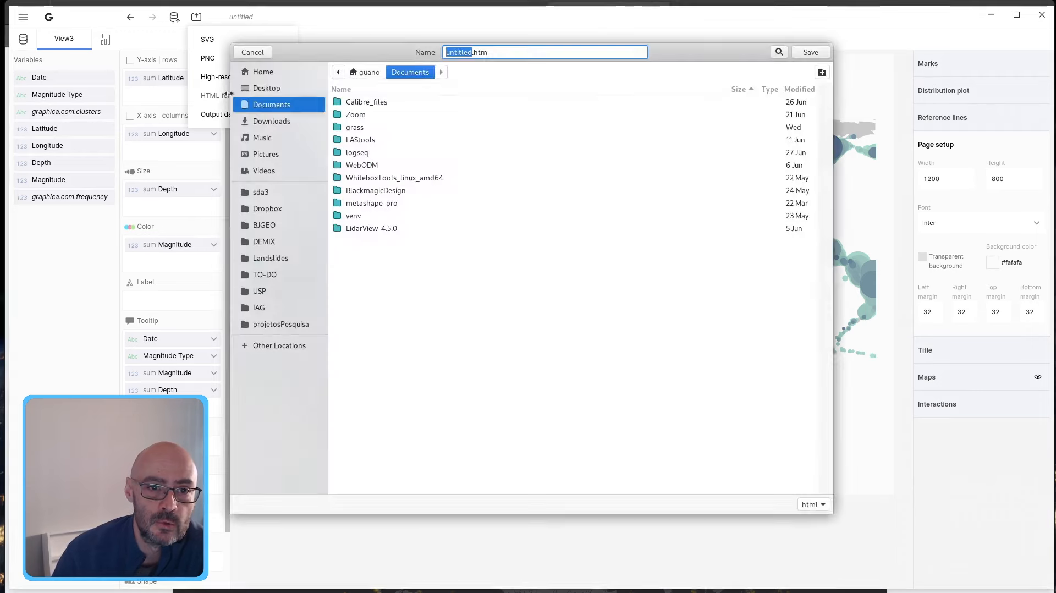
left_click(267, 89)
type("map")
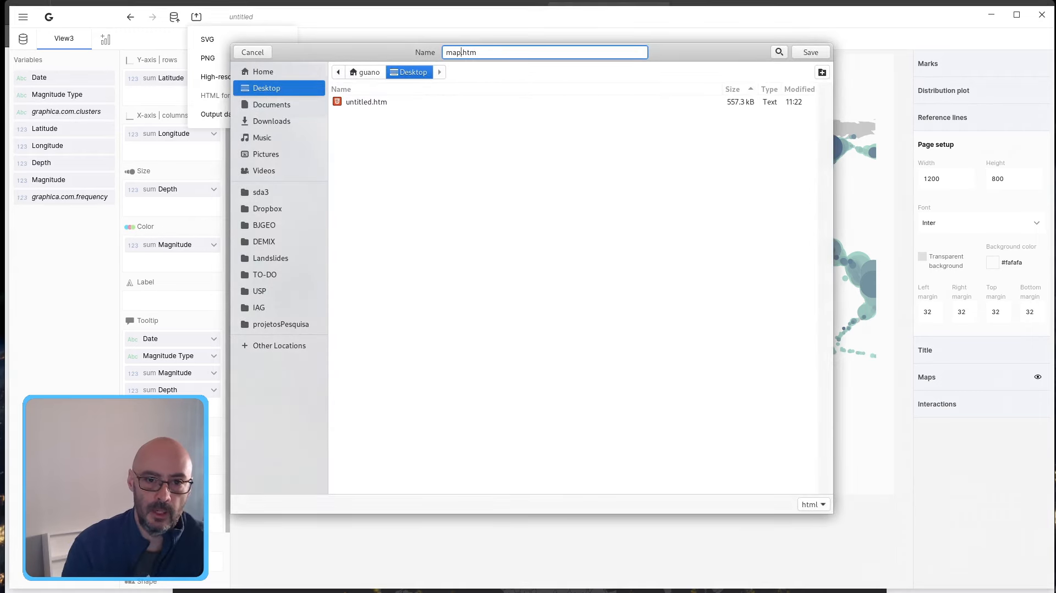
key("Return")
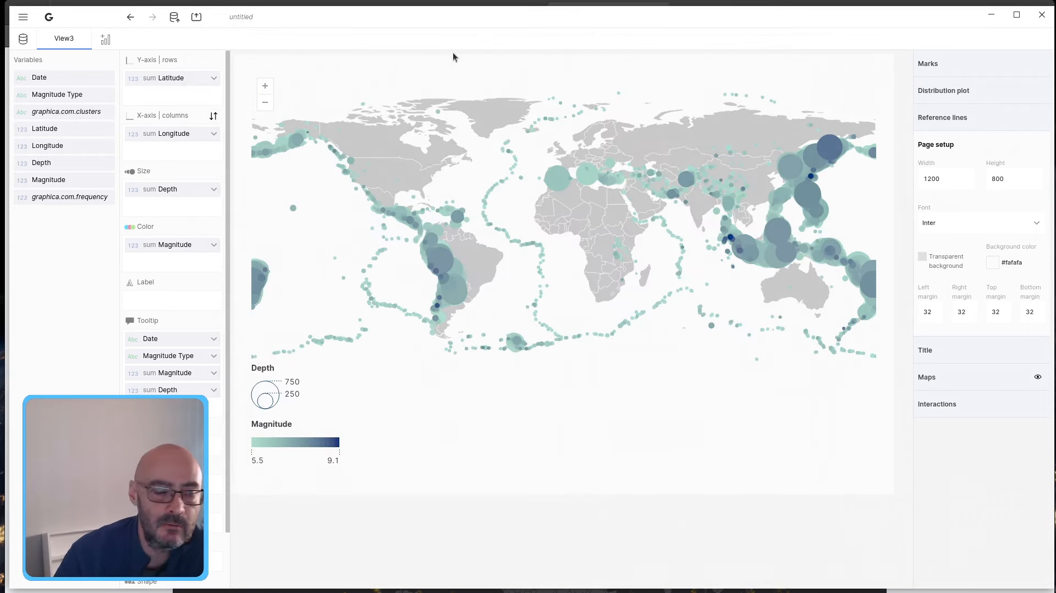
Switch to Firefox, open the exported map.htm in a new tab and check the map's zoom and point tooltips.
left_click(471, 2)
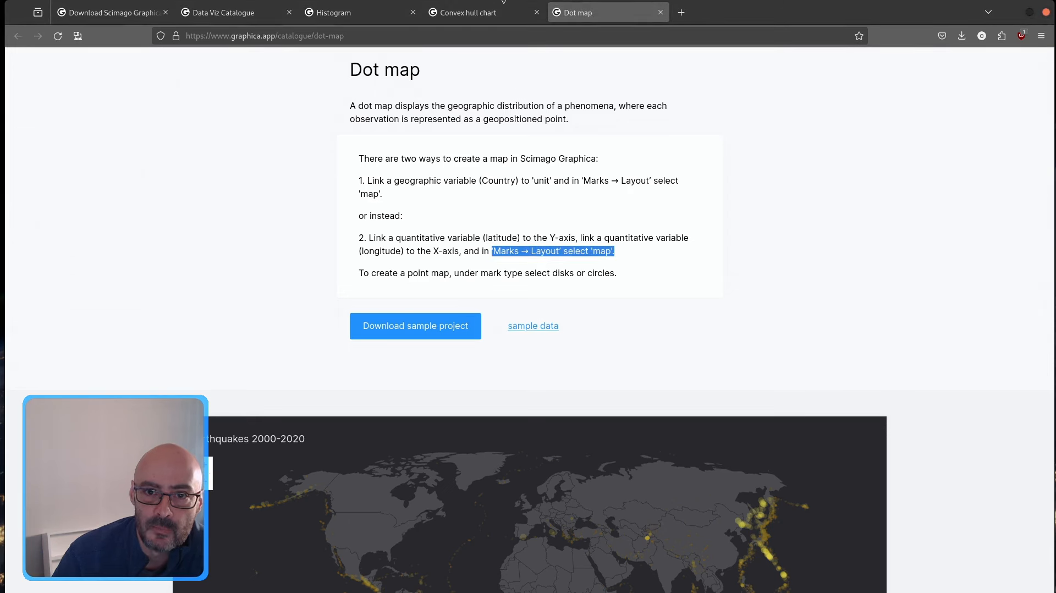
left_click(680, 13)
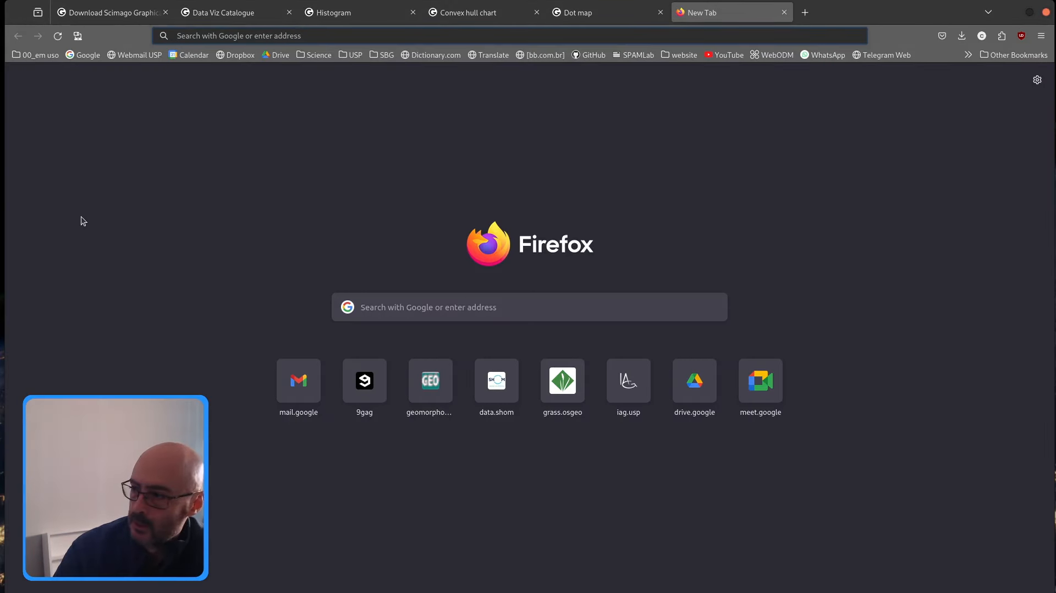
left_click_drag(381, 155, 390, 156)
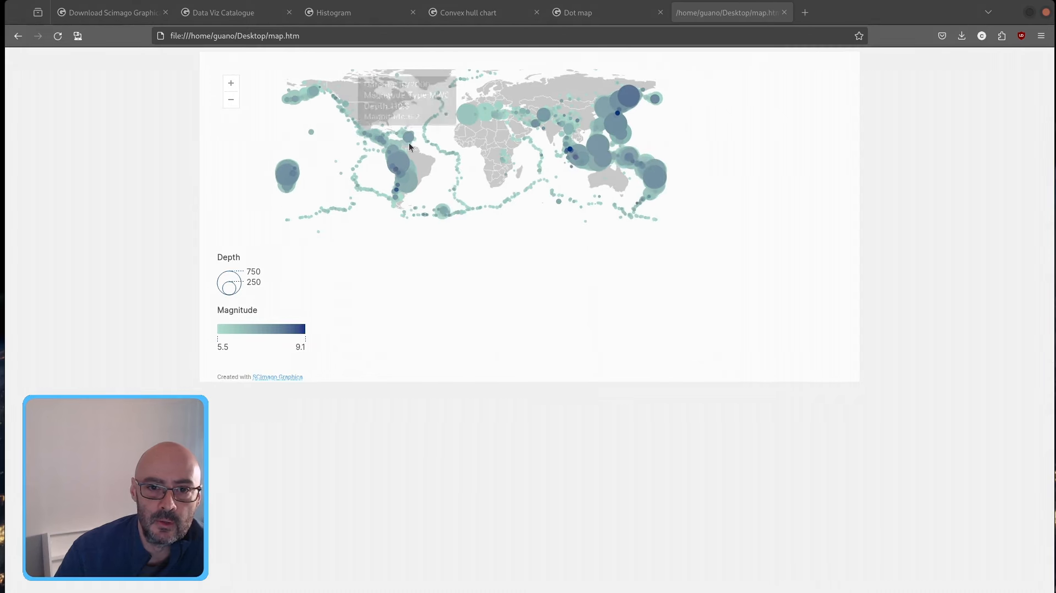
scroll(408, 143, "up", 2)
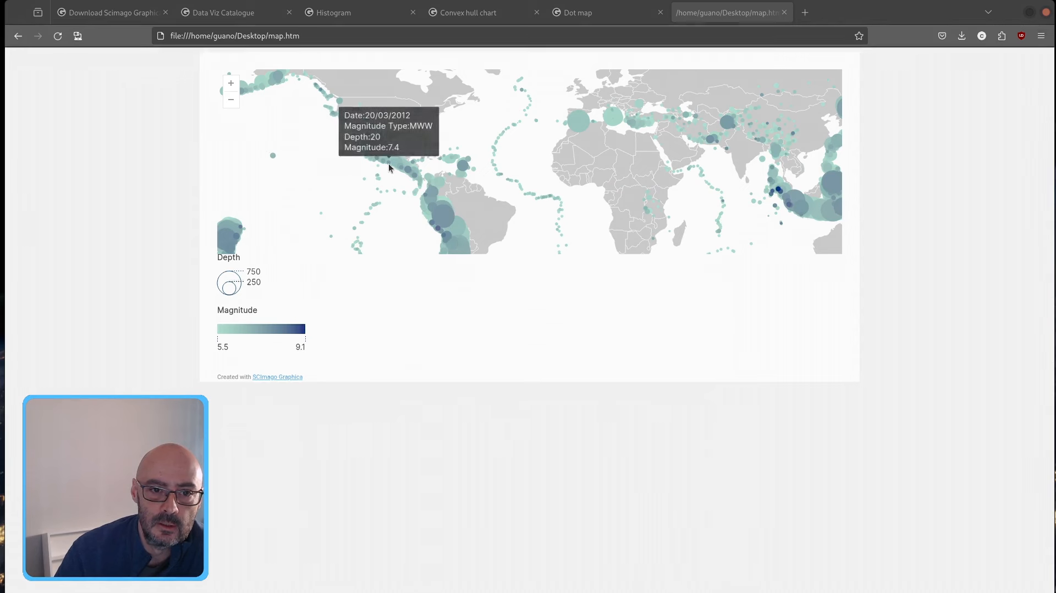
mouse_move(578, 126)
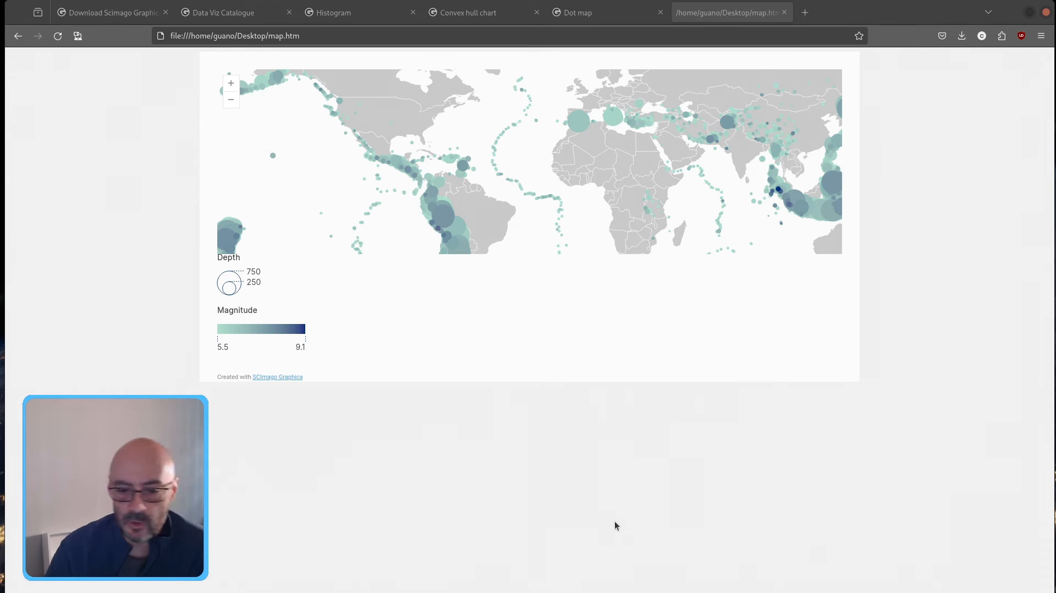
Switch back to SCImago Graphica and set the Depth legend position to Right.
key("alt+Tab")
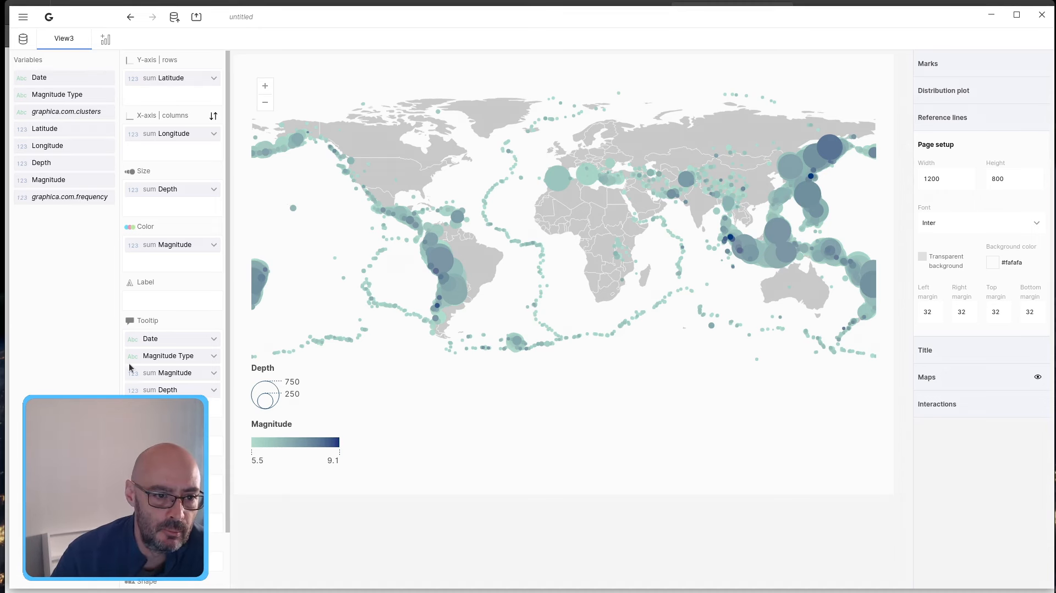
left_click(167, 189)
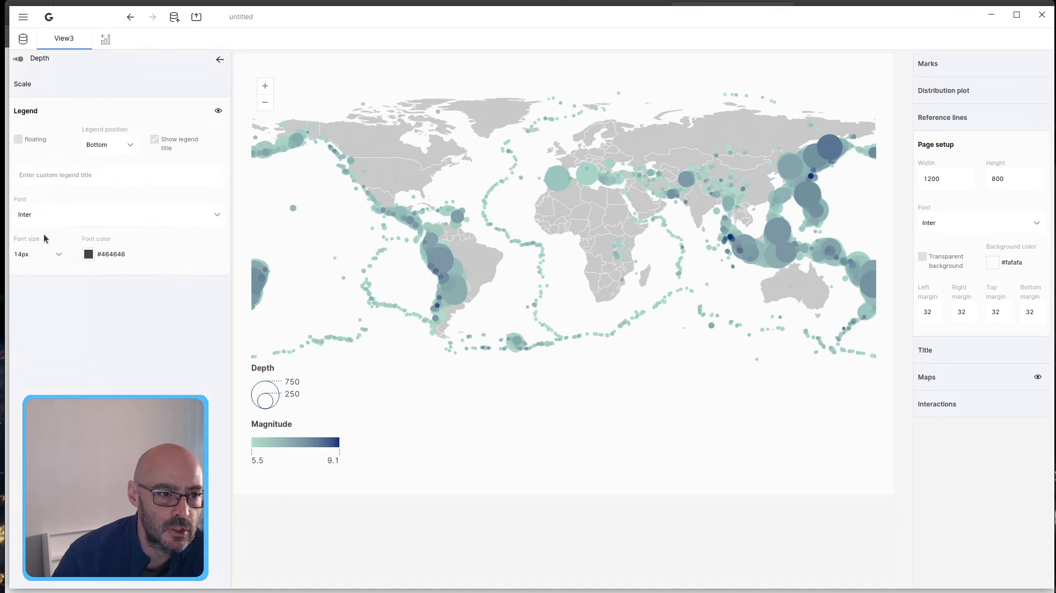
left_click(112, 145)
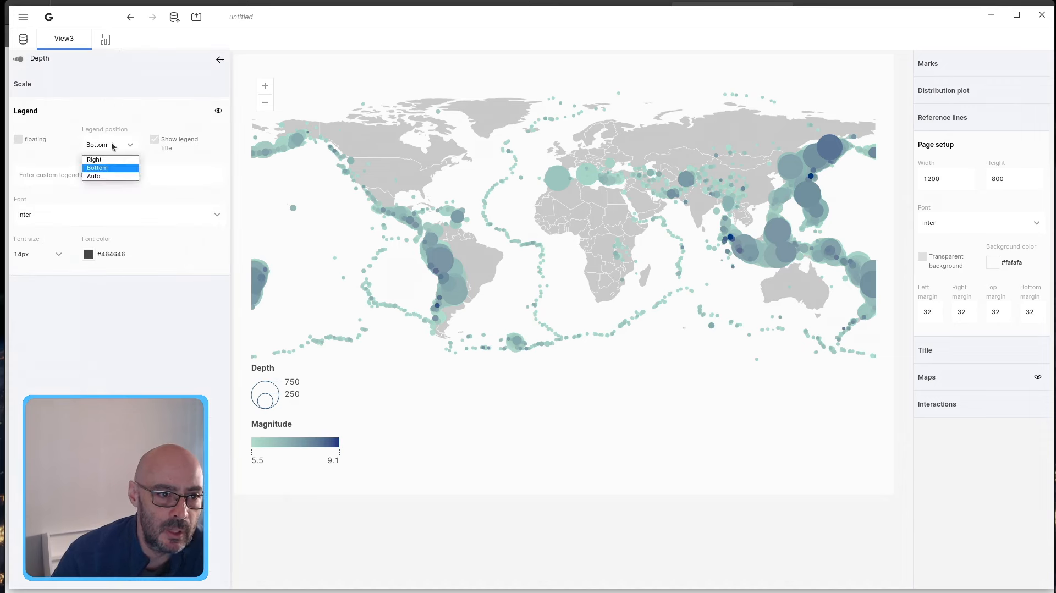
left_click(112, 158)
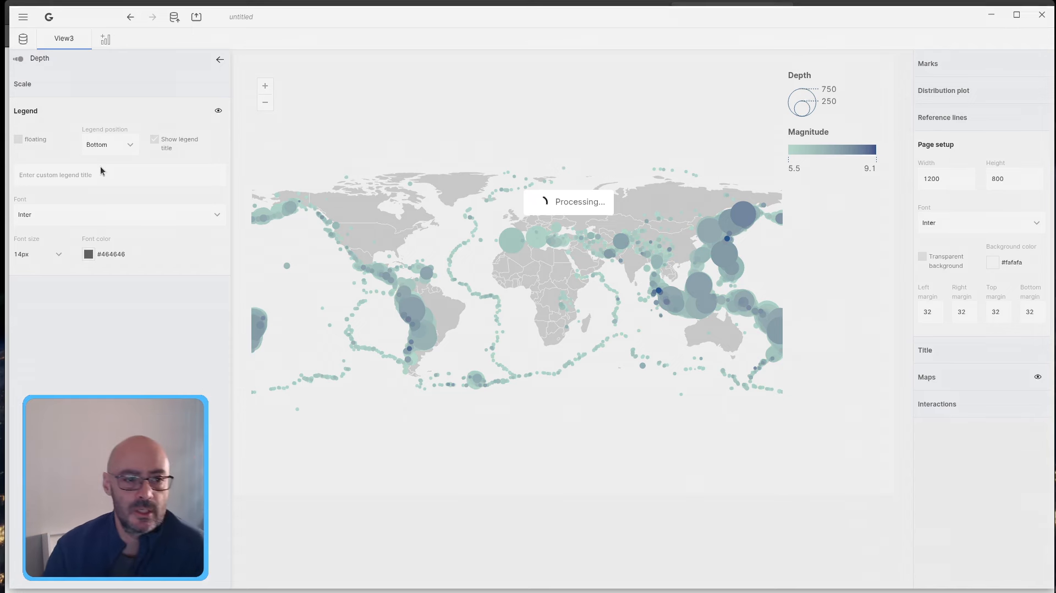